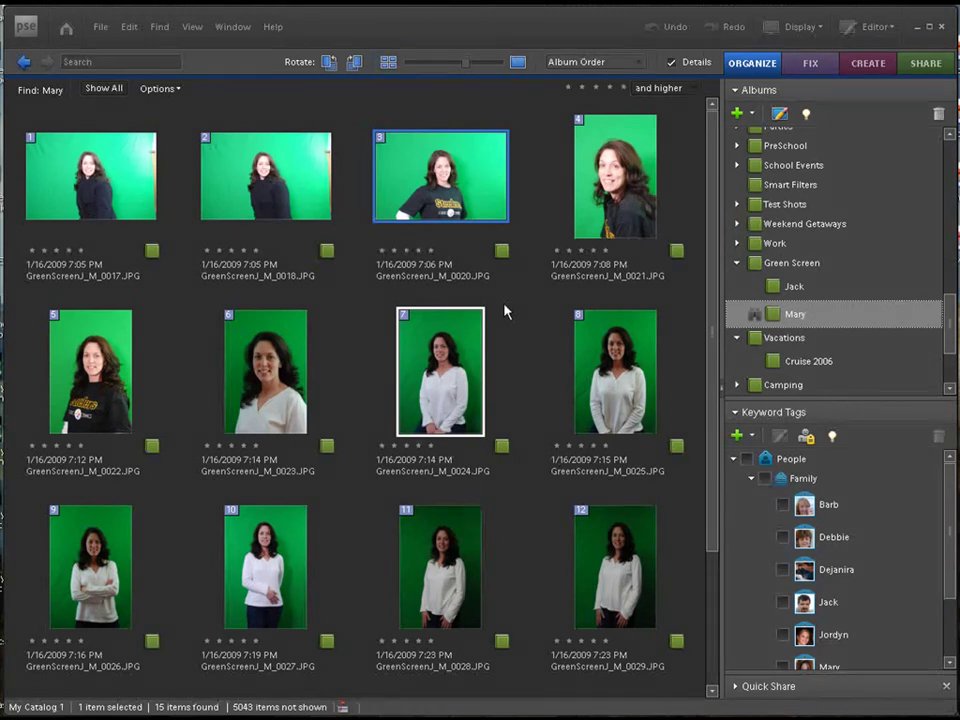
- Open photo 3, GreenScreenJ_M_0020.JPG, in Full Edit and create a Background copy layer
click(425, 185)
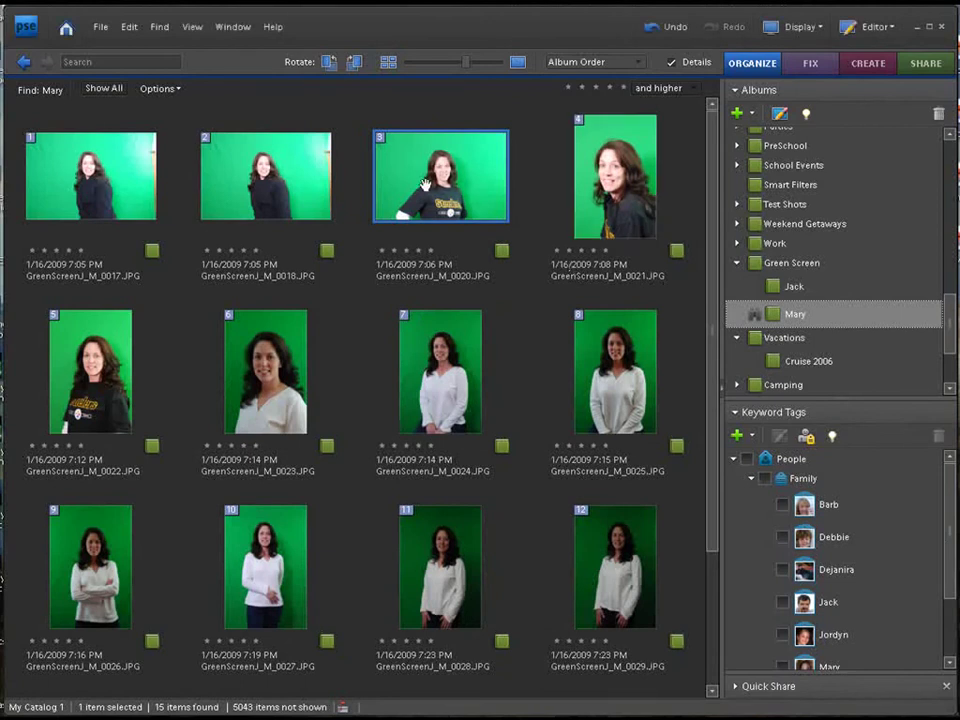
right_click(425, 185)
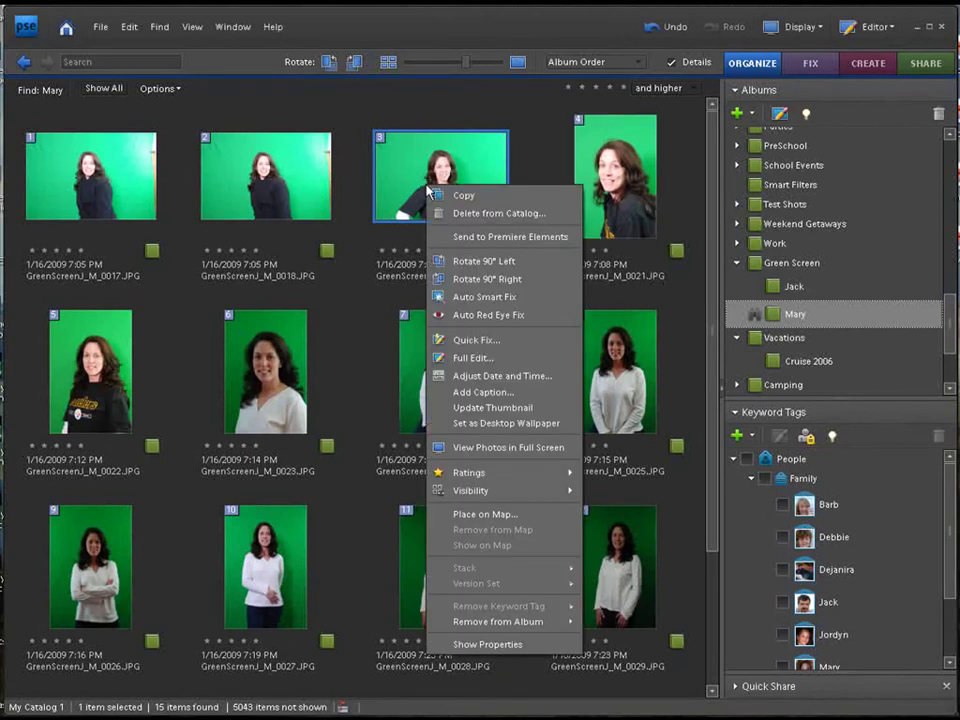
click(461, 358)
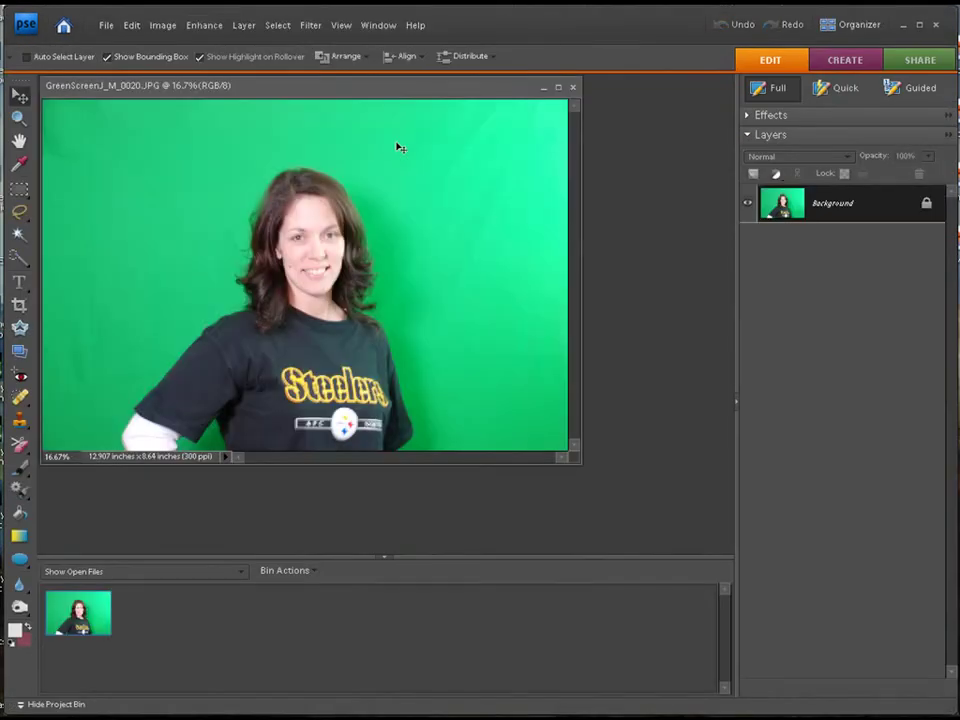
drag(359, 90, 464, 119)
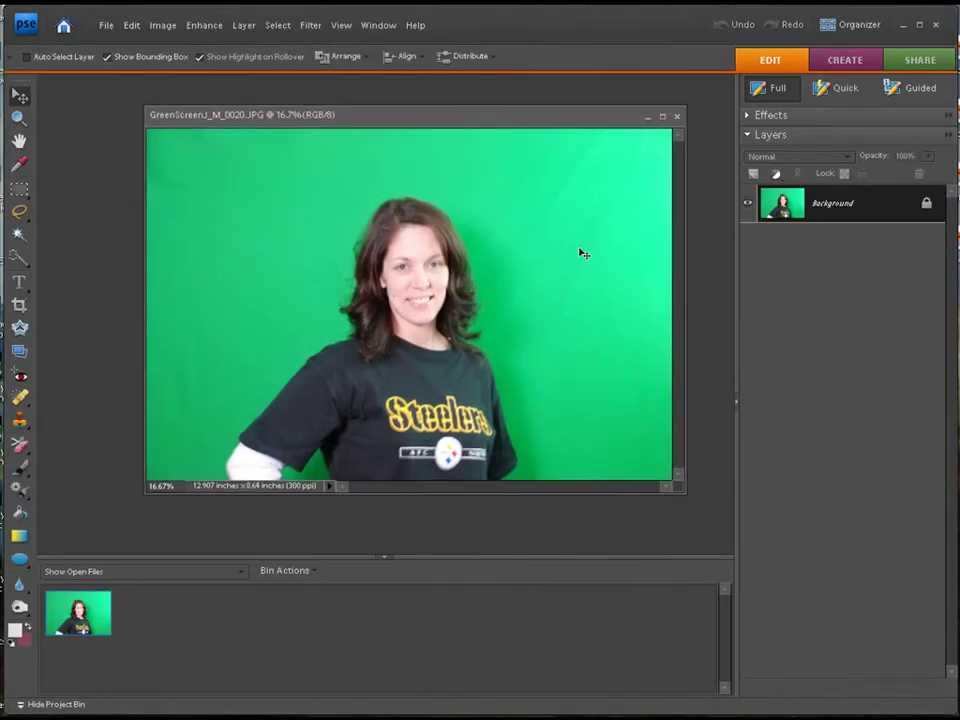
drag(772, 211, 756, 178)
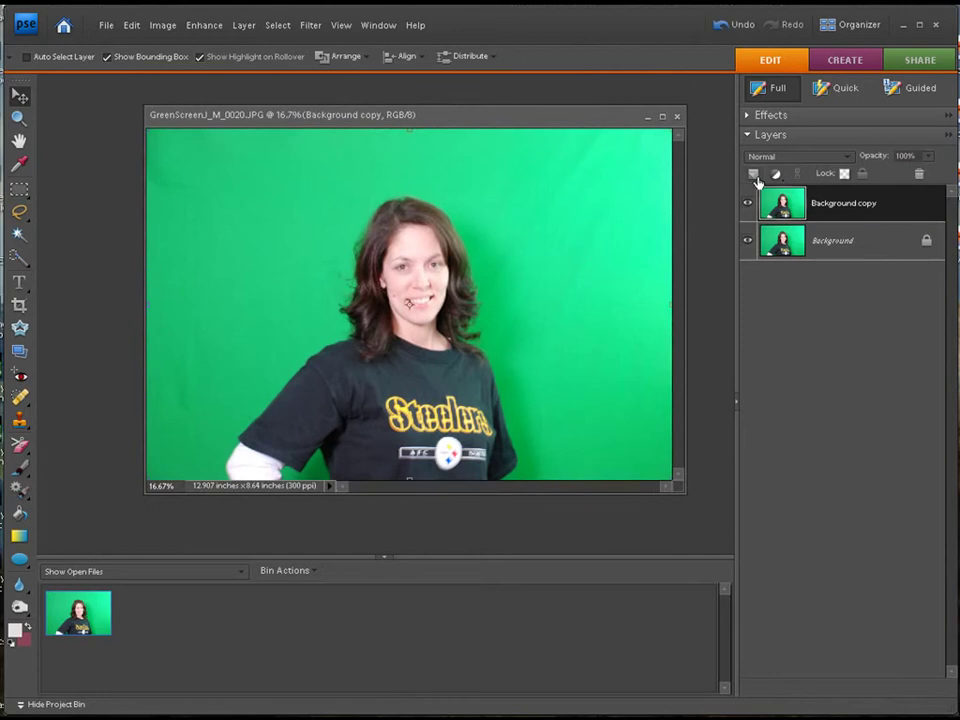
- Apply Filter > Green Screen Wizard > 3 Layer System to make the Background copy's green backdrop transparent
click(309, 26)
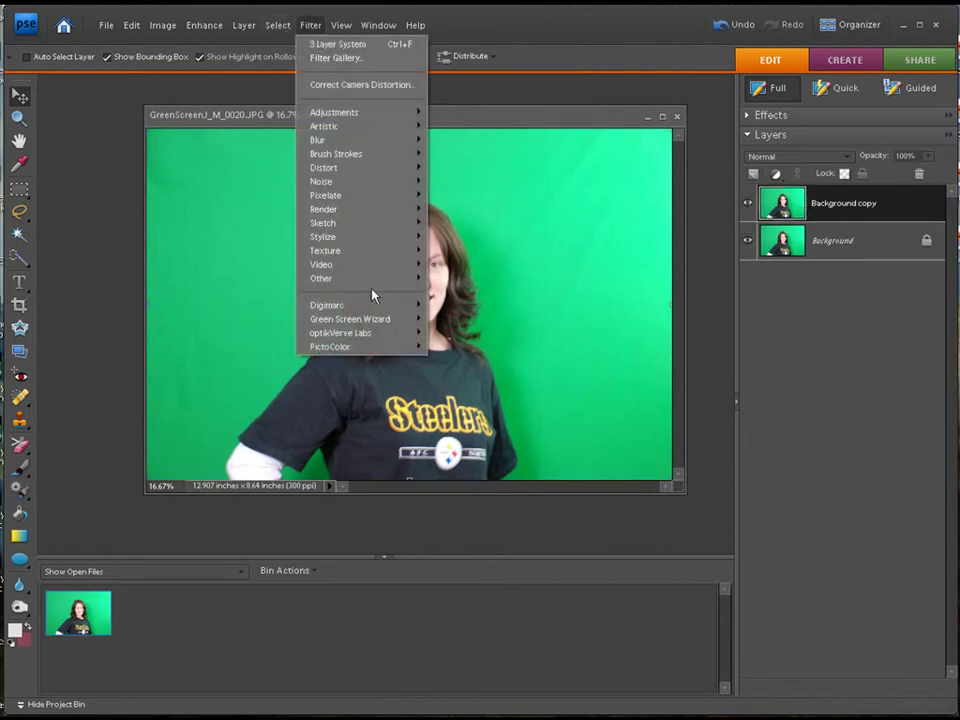
mouse_move(373, 325)
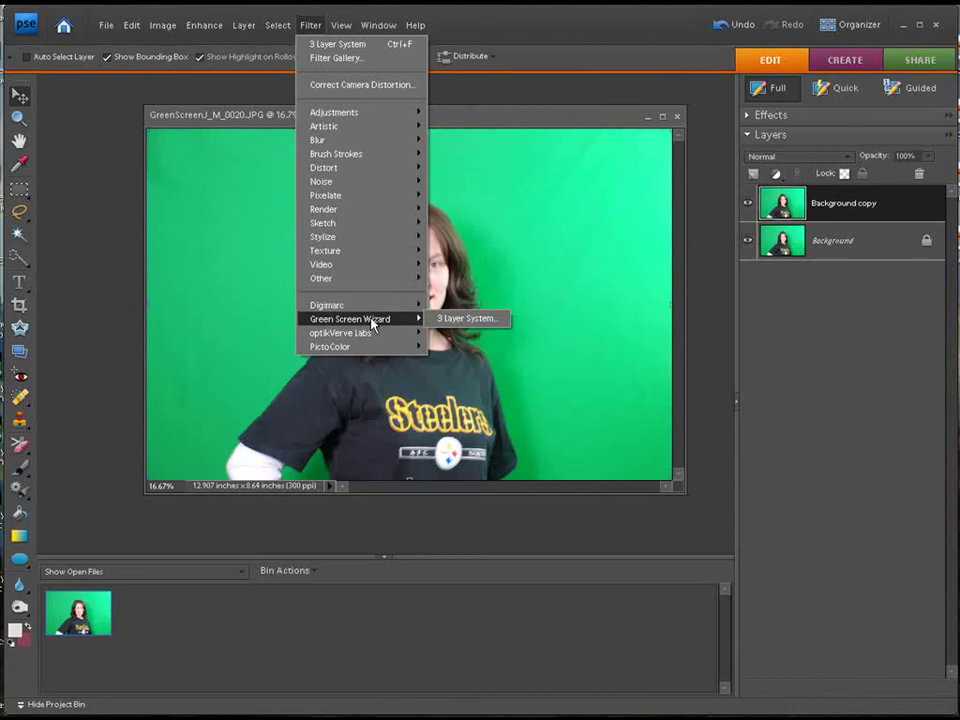
click(455, 320)
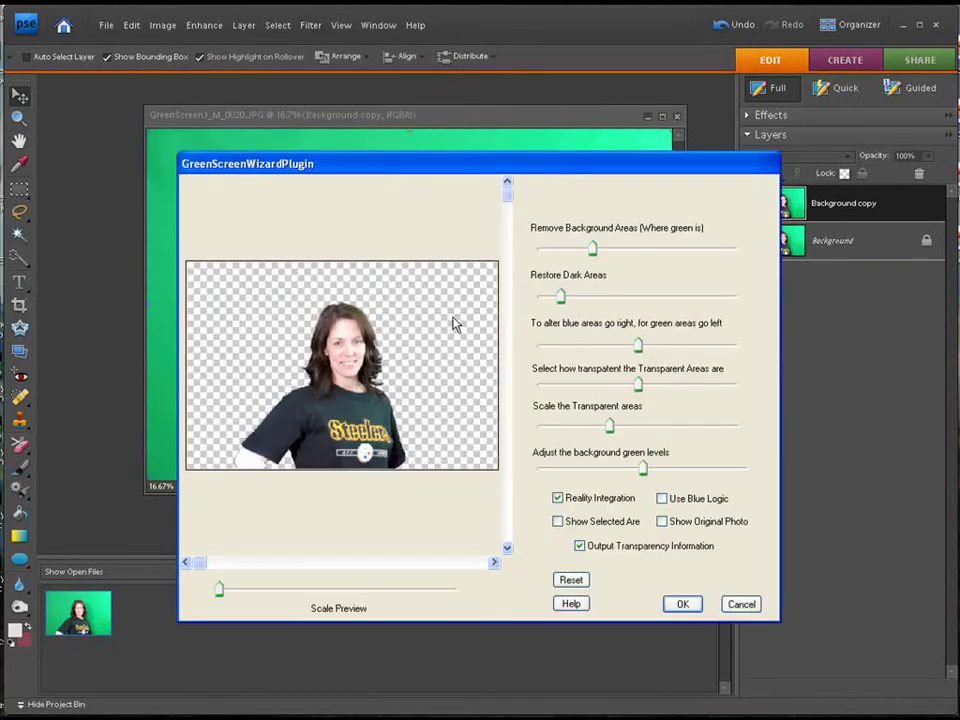
drag(457, 168, 418, 114)
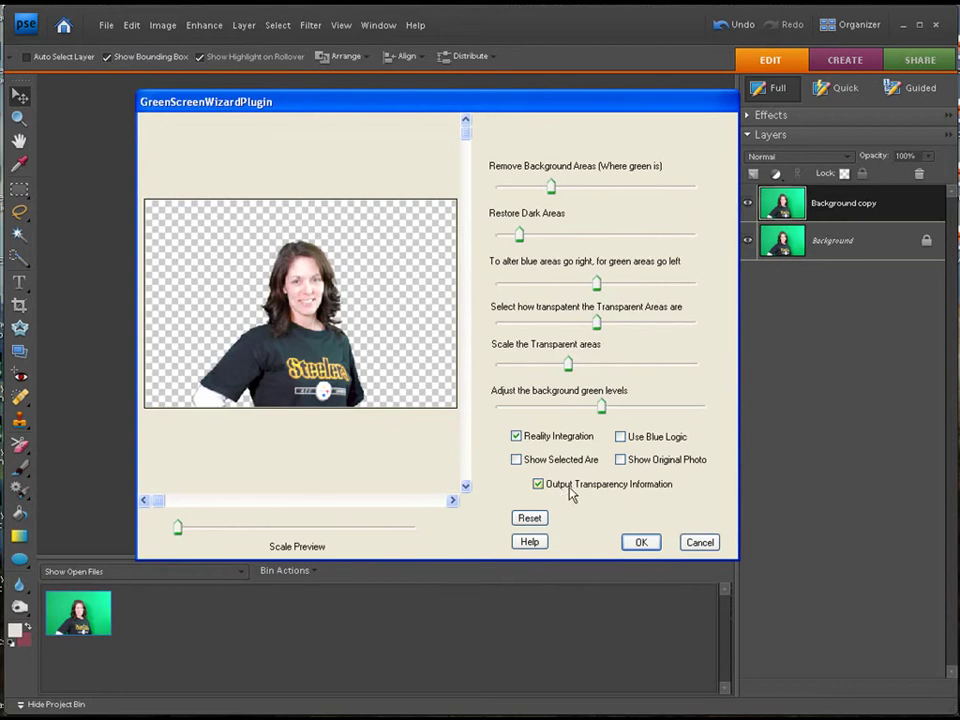
click(638, 542)
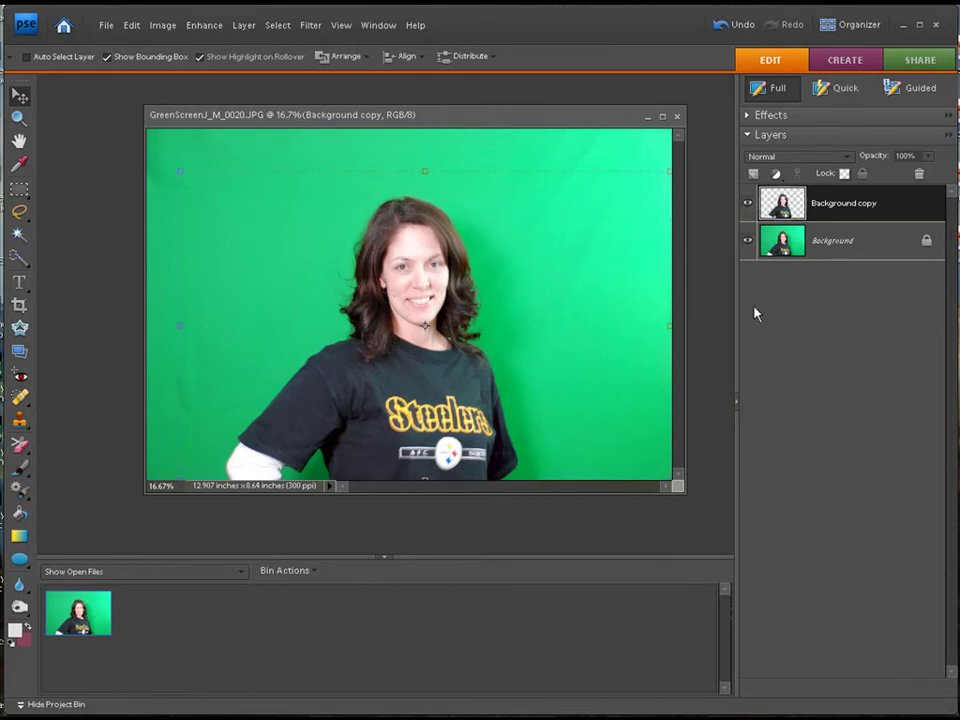
- Turn off the green Background layer's visibility, leaving the cut-out woman on transparency
click(748, 241)
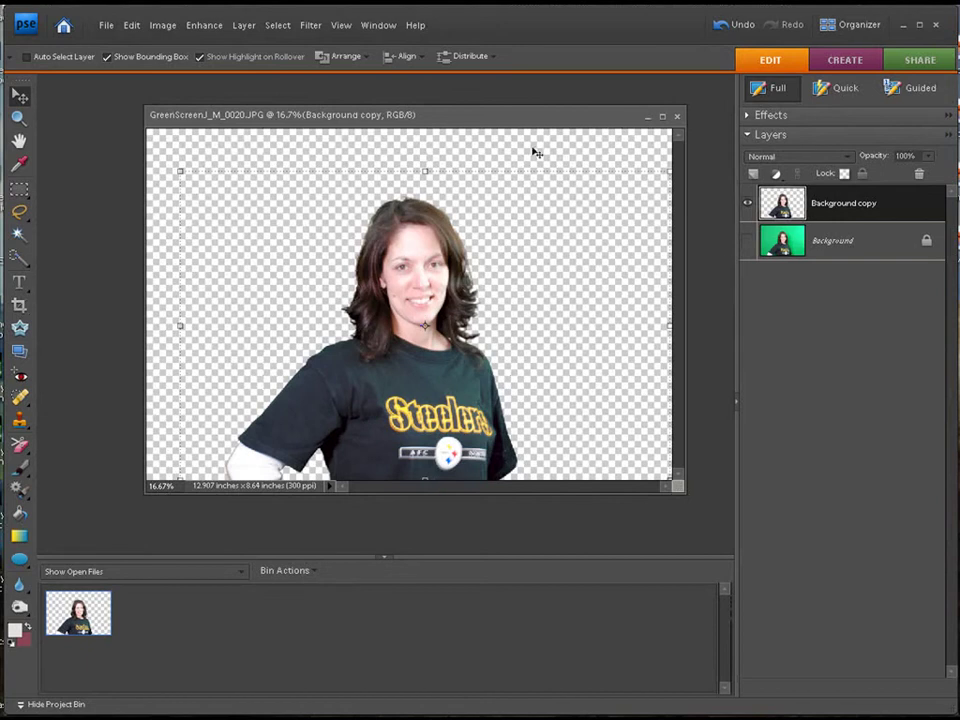
drag(480, 120, 478, 99)
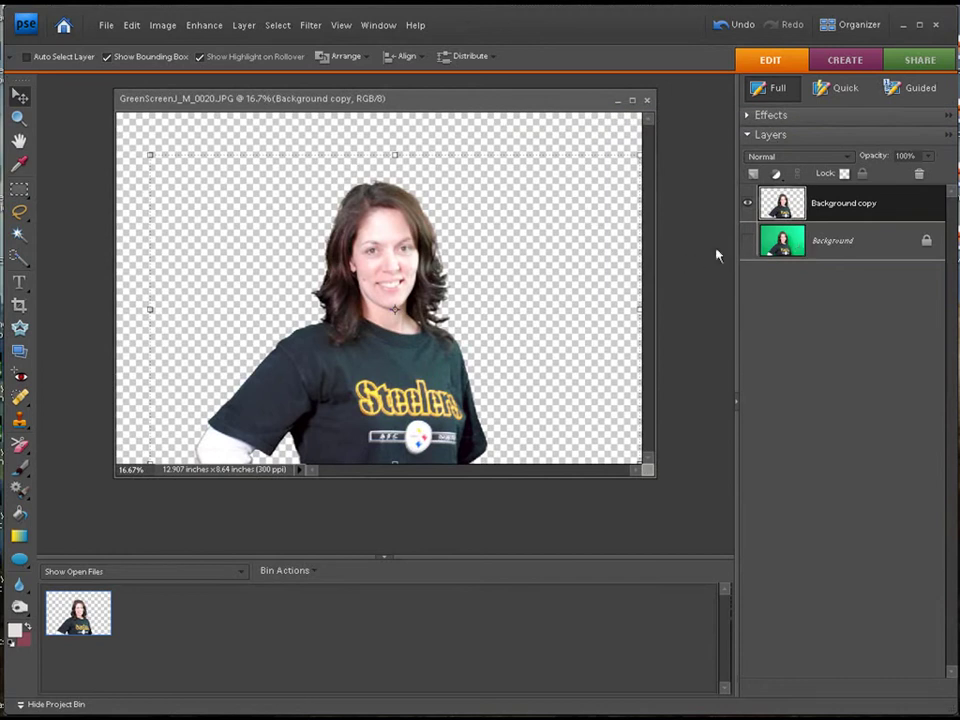
click(747, 243)
click(747, 242)
- Add a new Layer 1 beneath Background copy and make it the active layer
click(753, 175)
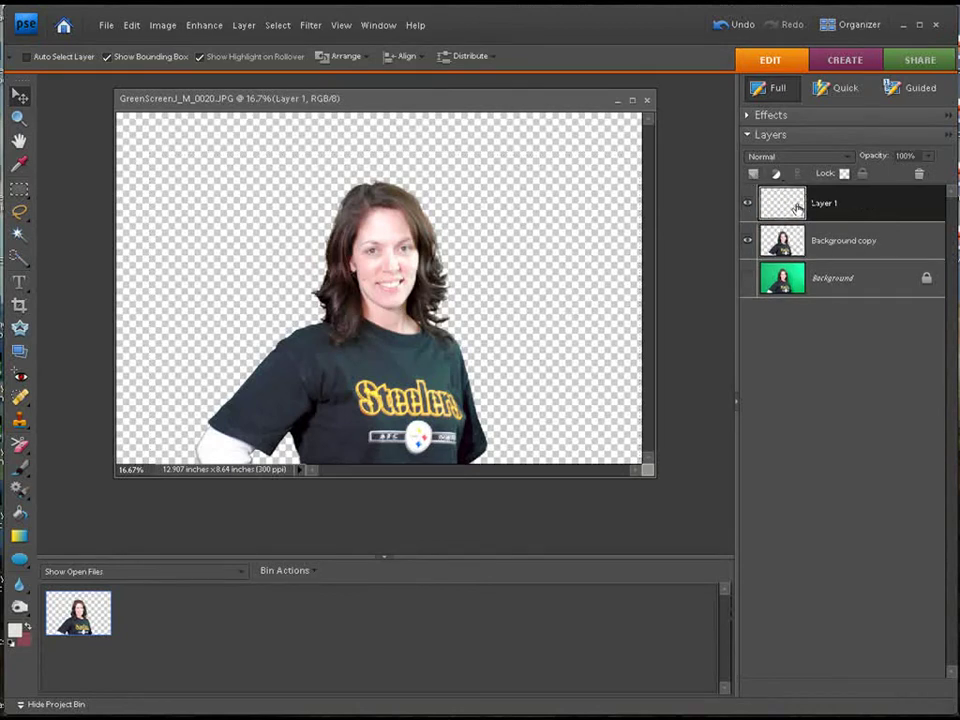
drag(848, 243, 851, 207)
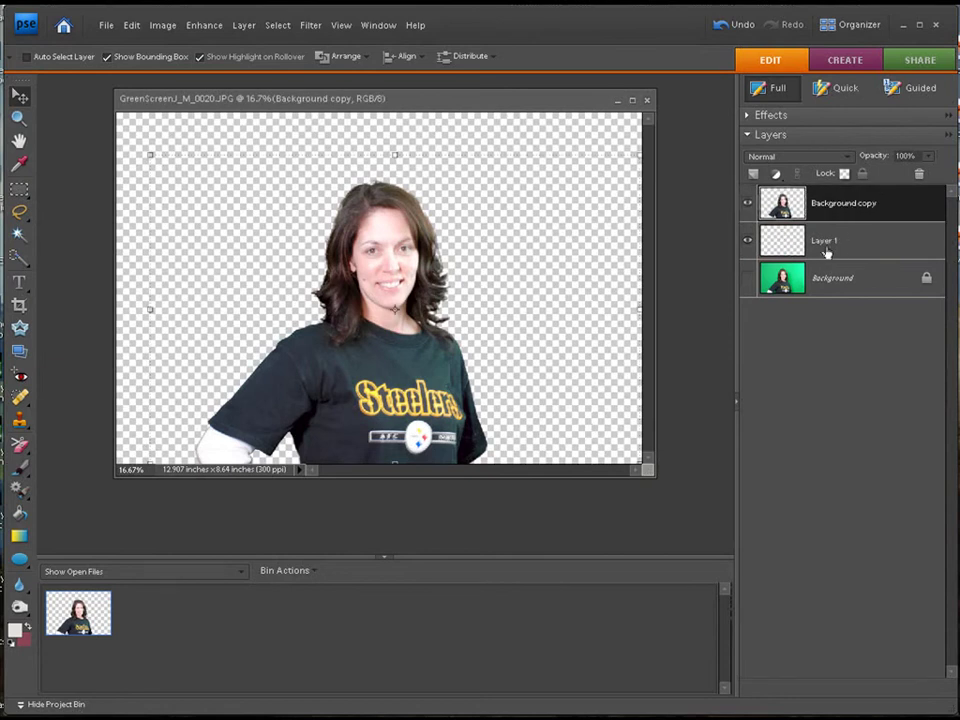
click(825, 241)
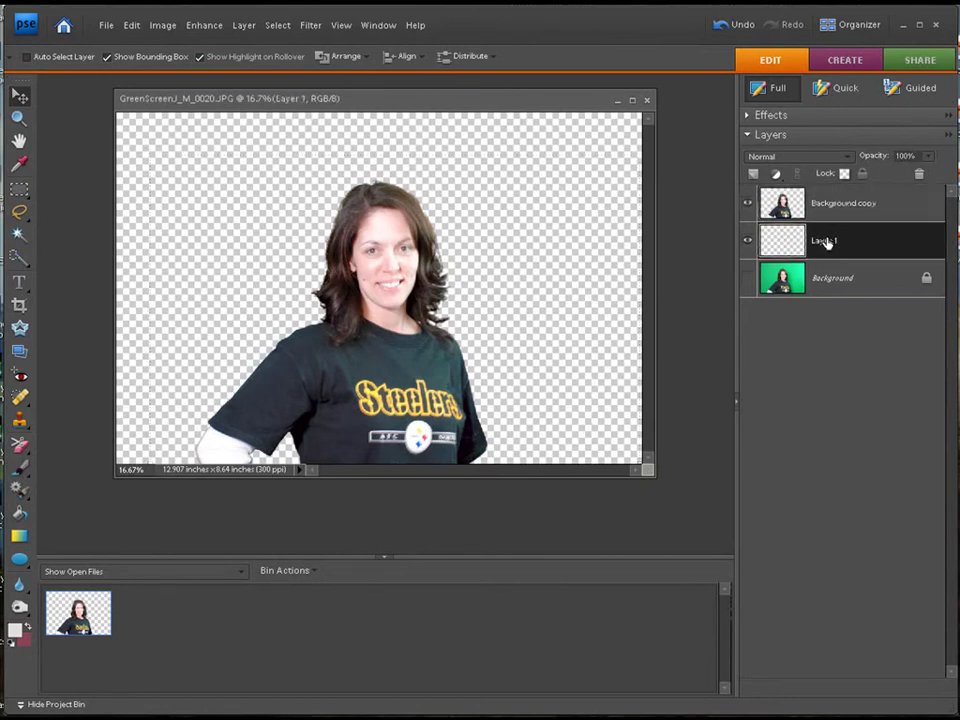
click(823, 210)
click(819, 241)
key(ctrl+i)
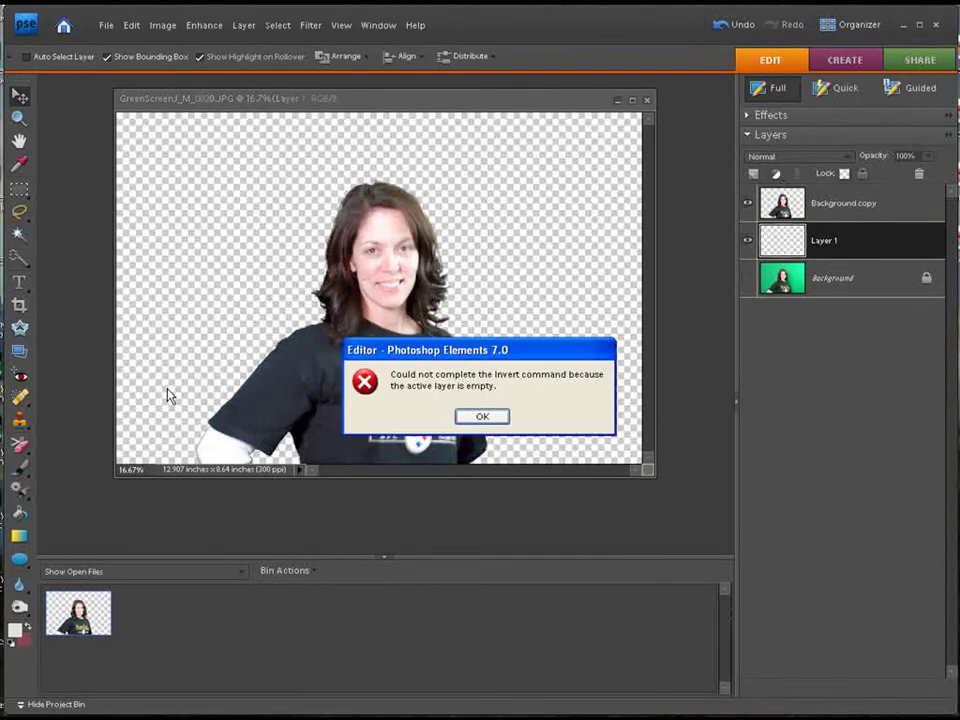
click(470, 418)
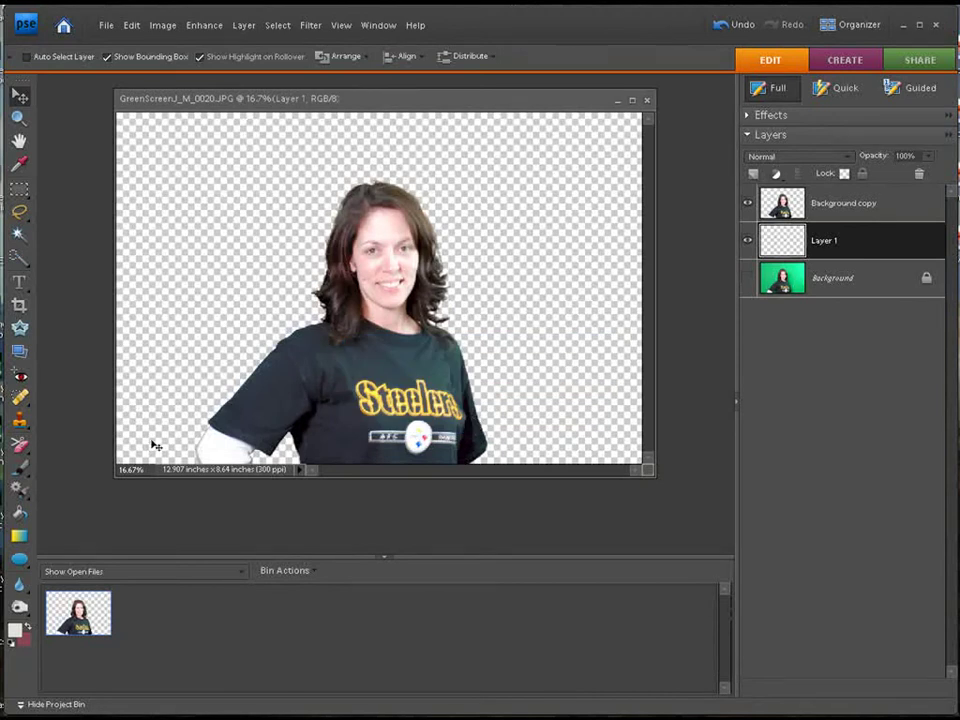
- Set the foreground colour to dark grey and fill Layer 1 with the Paint Bucket
click(15, 629)
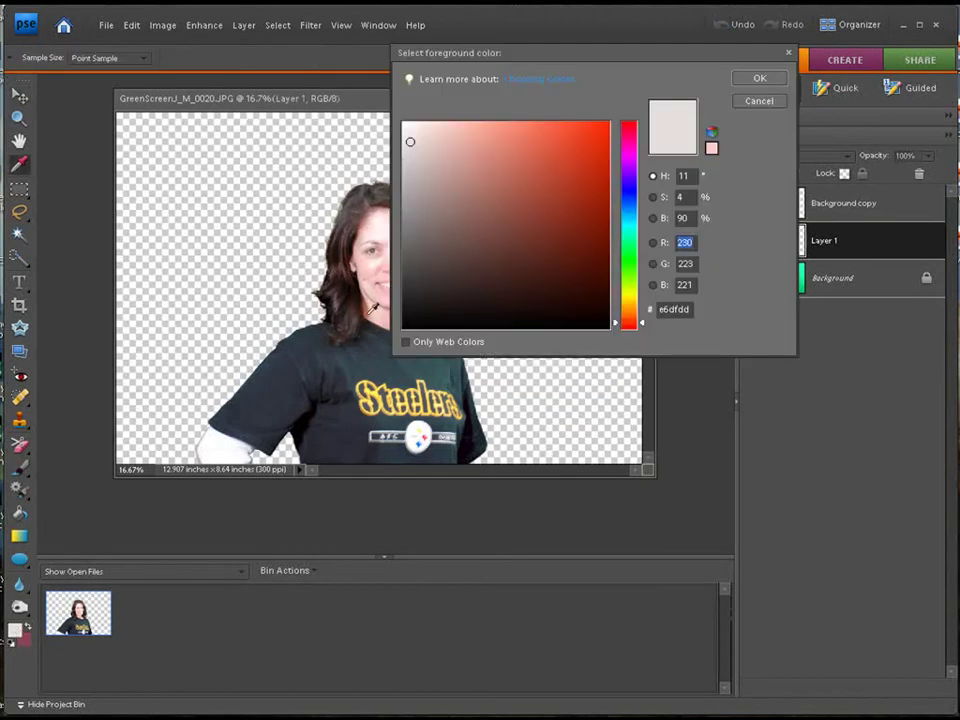
click(410, 321)
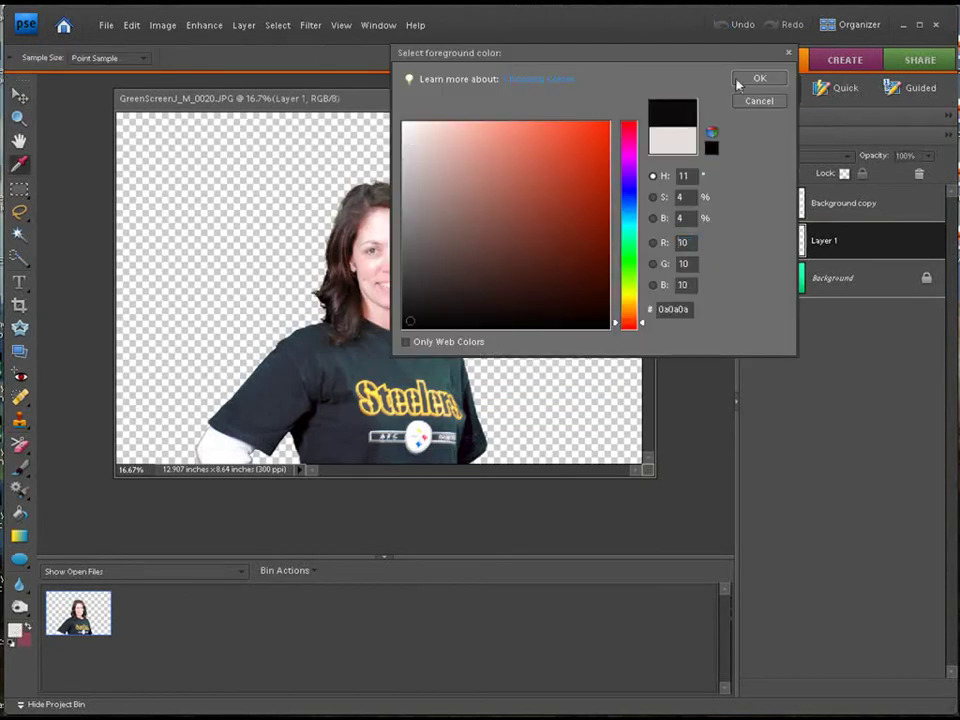
click(413, 300)
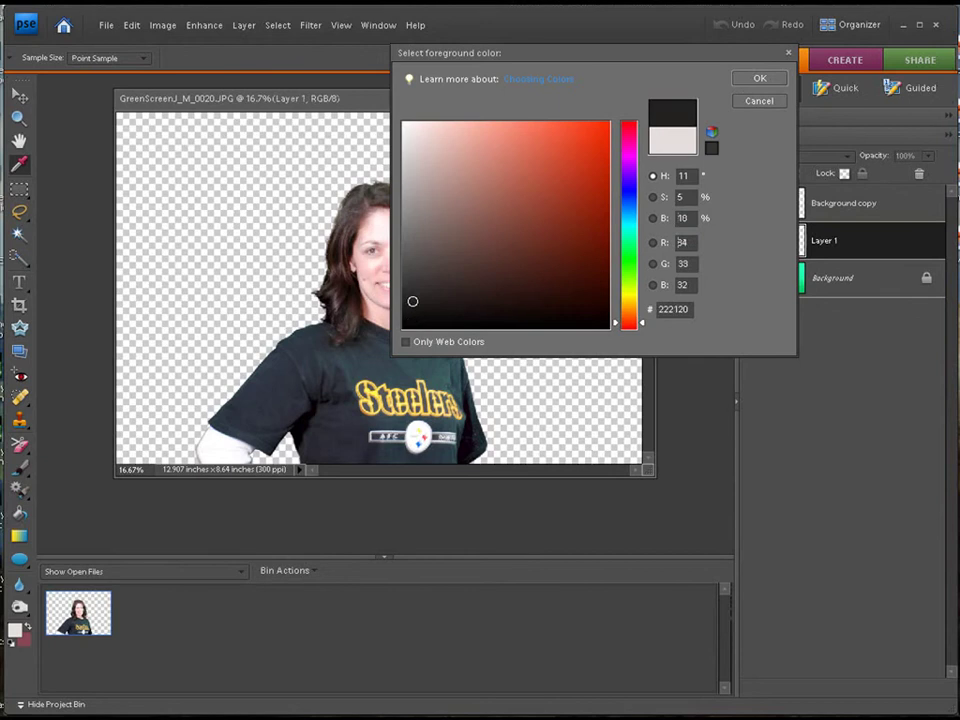
click(752, 78)
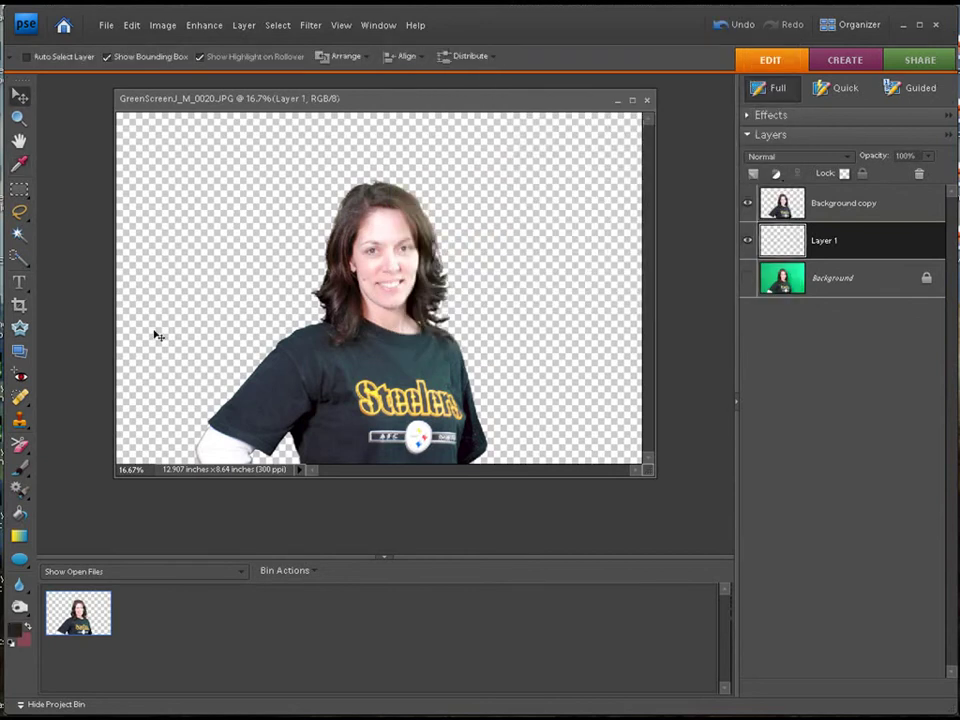
click(19, 512)
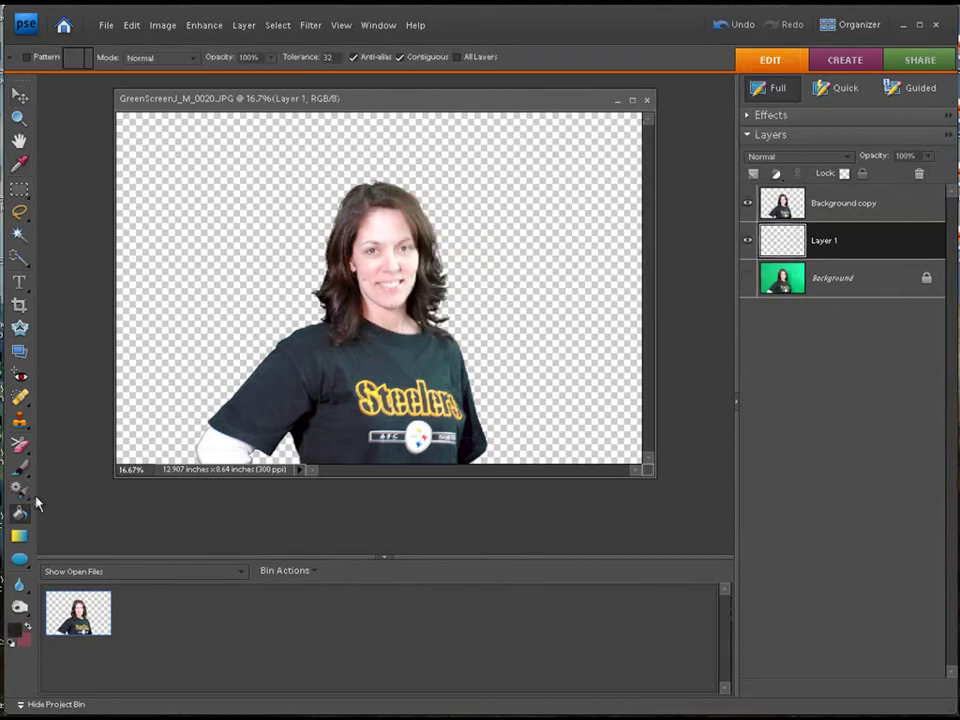
click(191, 300)
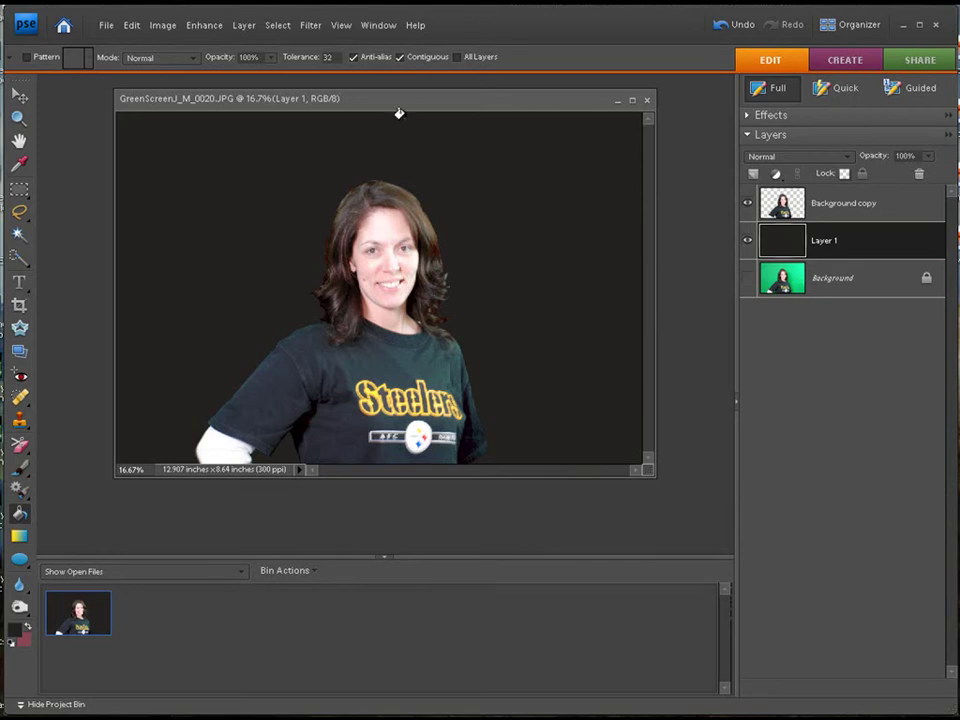
mouse_move(400, 107)
mouse_down()
mouse_move(399, 96)
mouse_move(397, 107)
mouse_up()
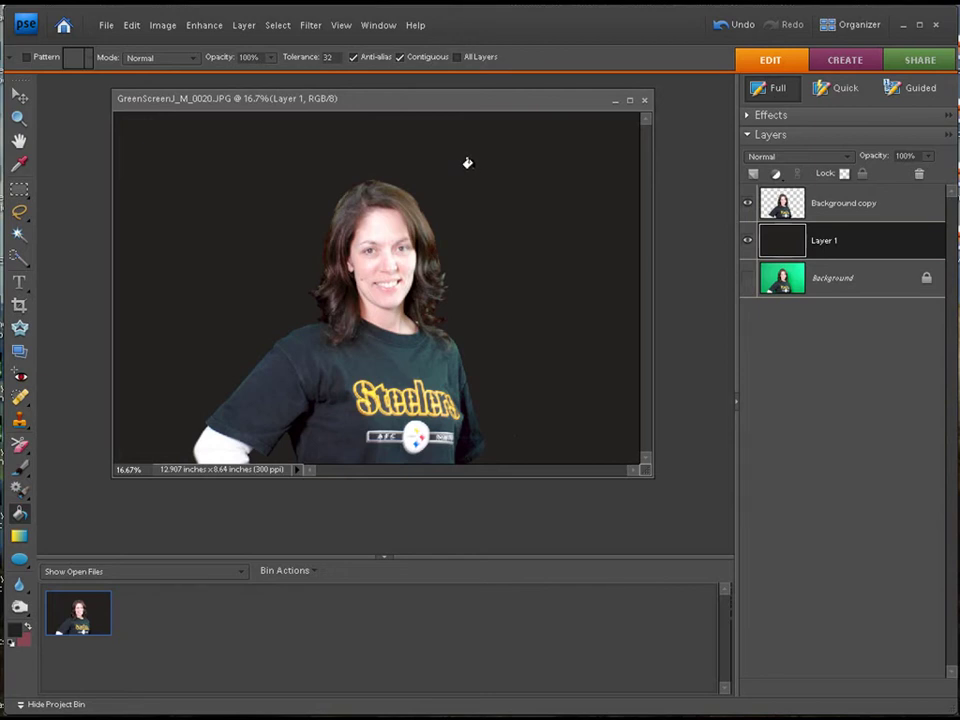
drag(457, 107, 465, 107)
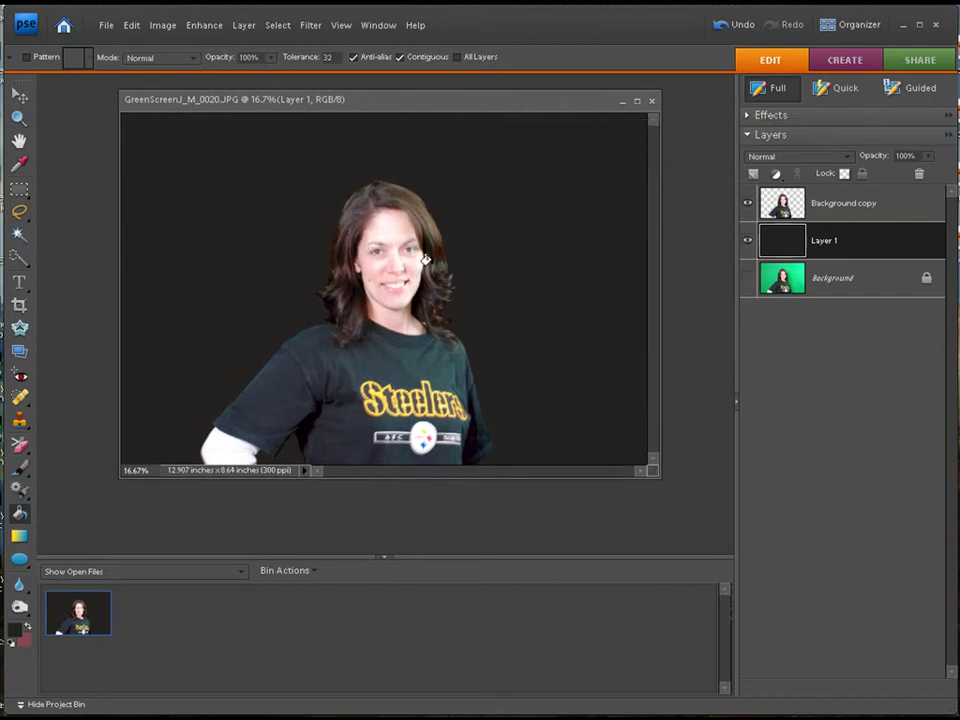
- Load the cut-out person's selection from Background copy and use Layer via Copy to create Layer 2
click(18, 97)
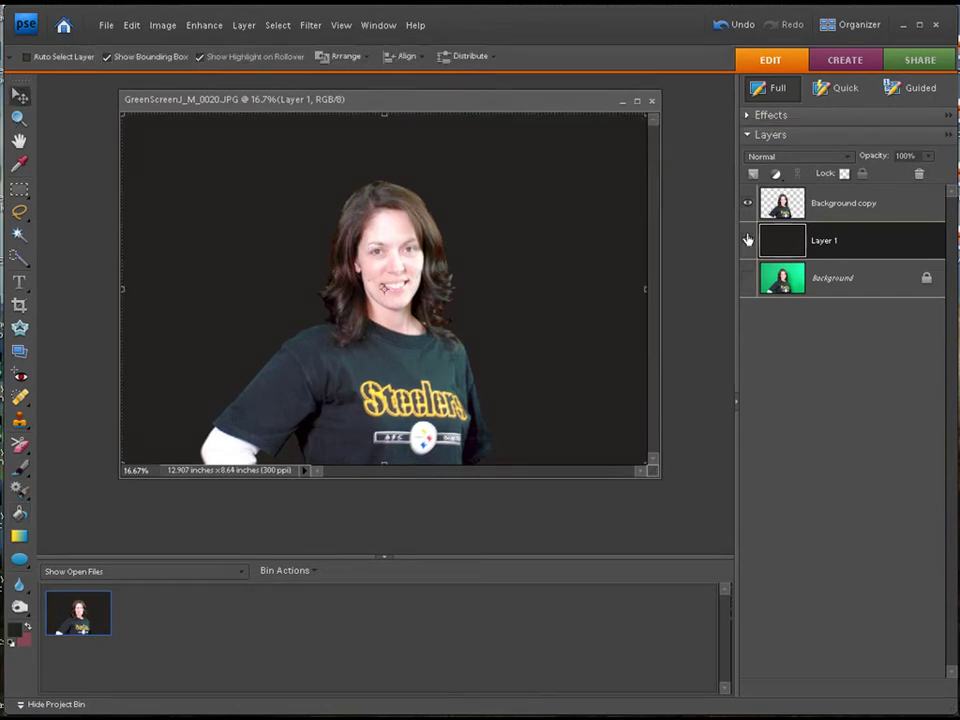
click(808, 204)
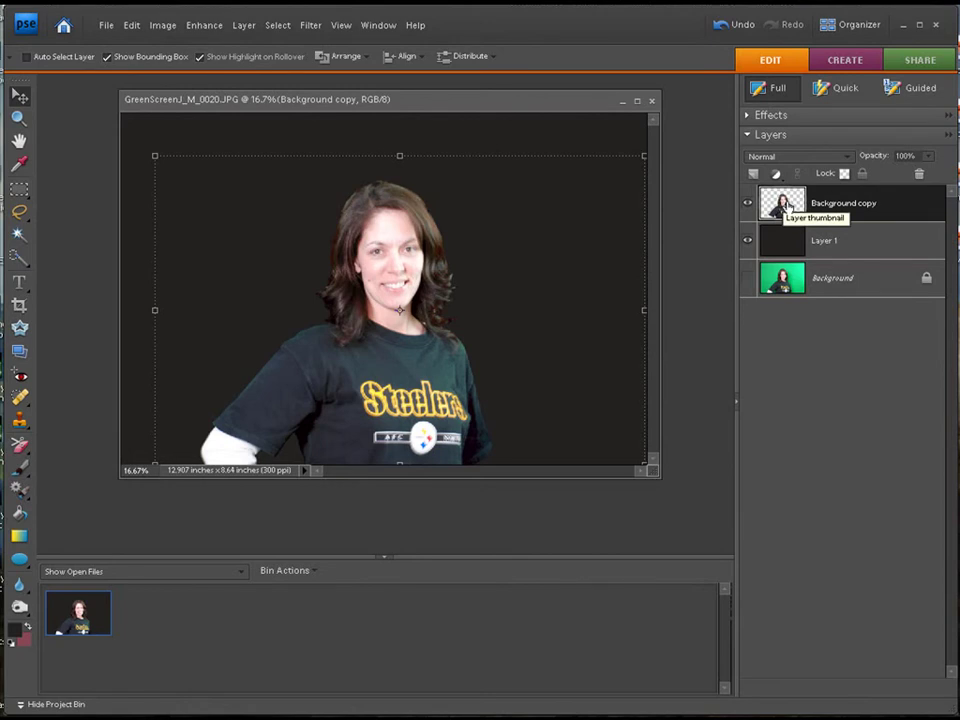
ctrl+click(787, 205)
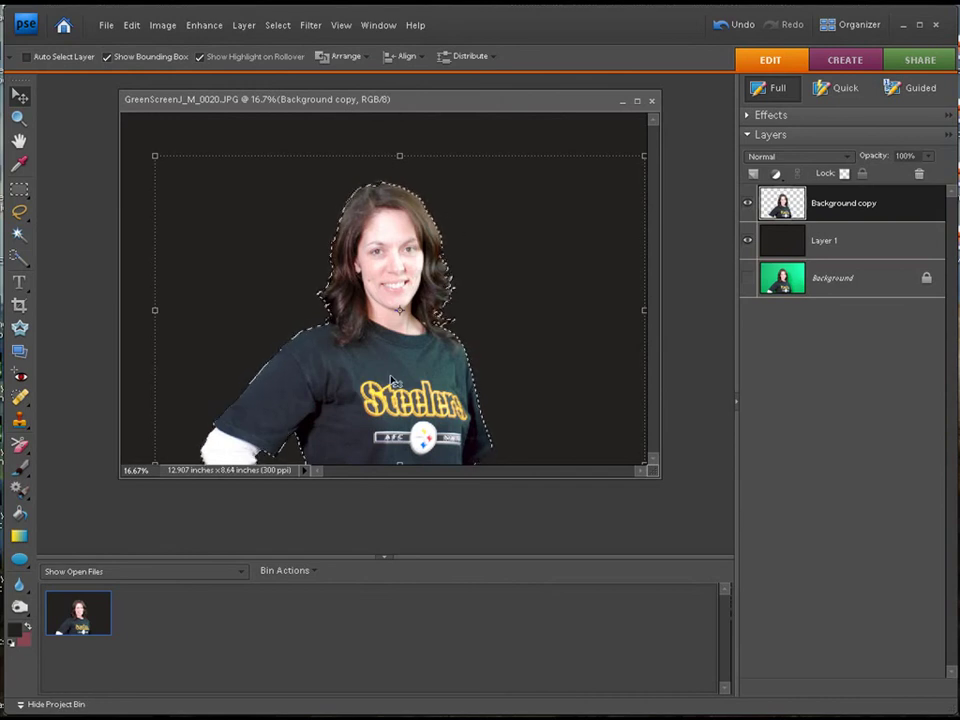
click(244, 26)
mouse_move(250, 44)
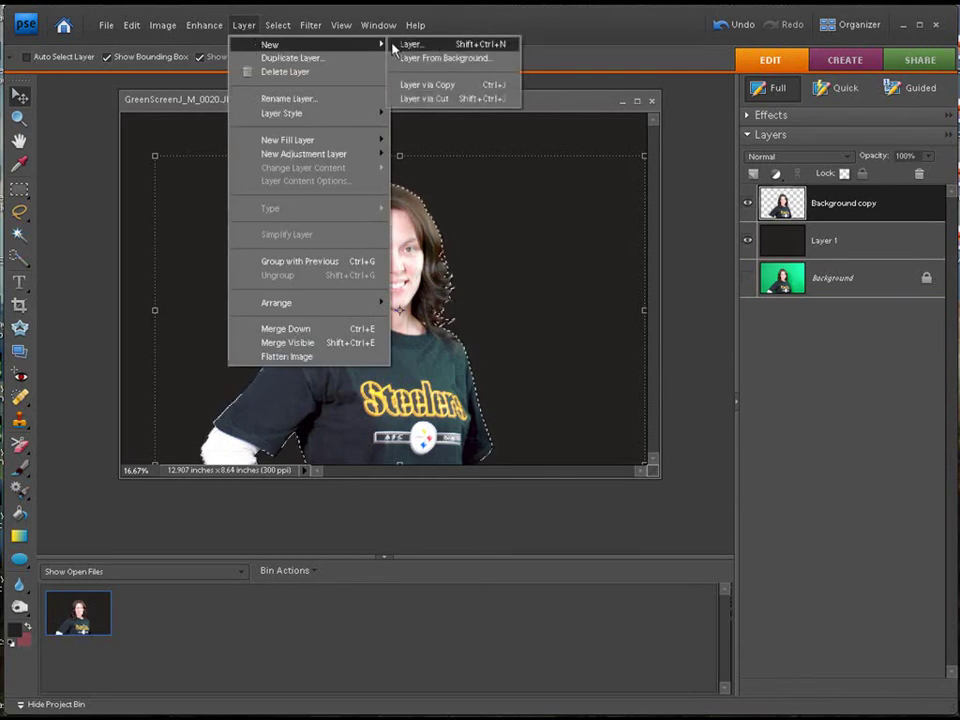
click(418, 86)
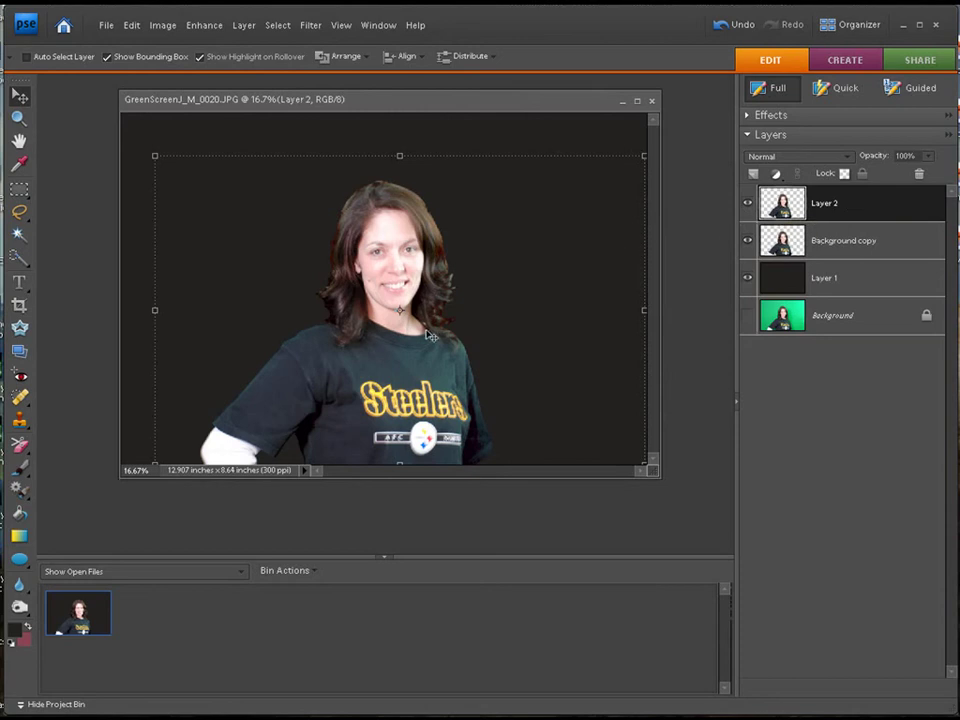
- Test-invert Layer 2 twice to restore it, then pick a light grey foreground colour
key(ctrl+i)
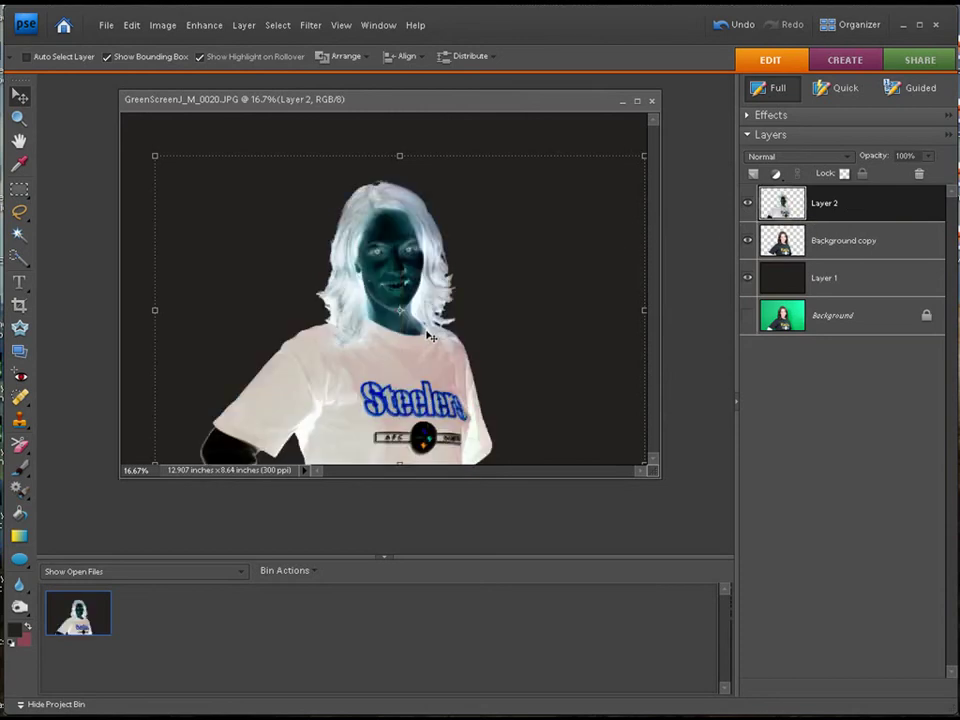
key(ctrl+i)
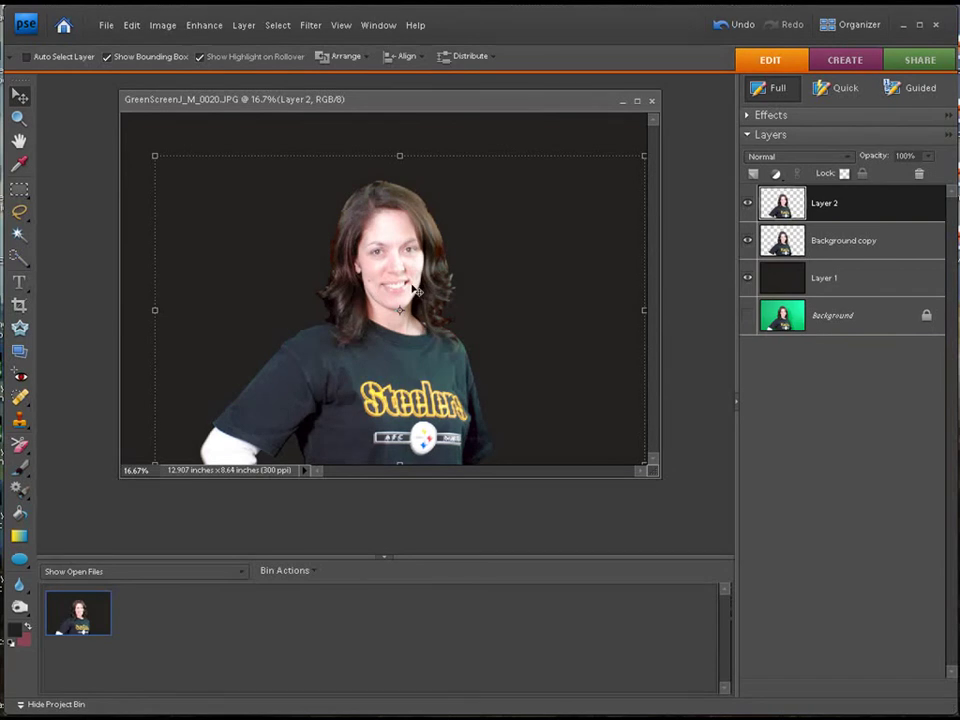
click(18, 630)
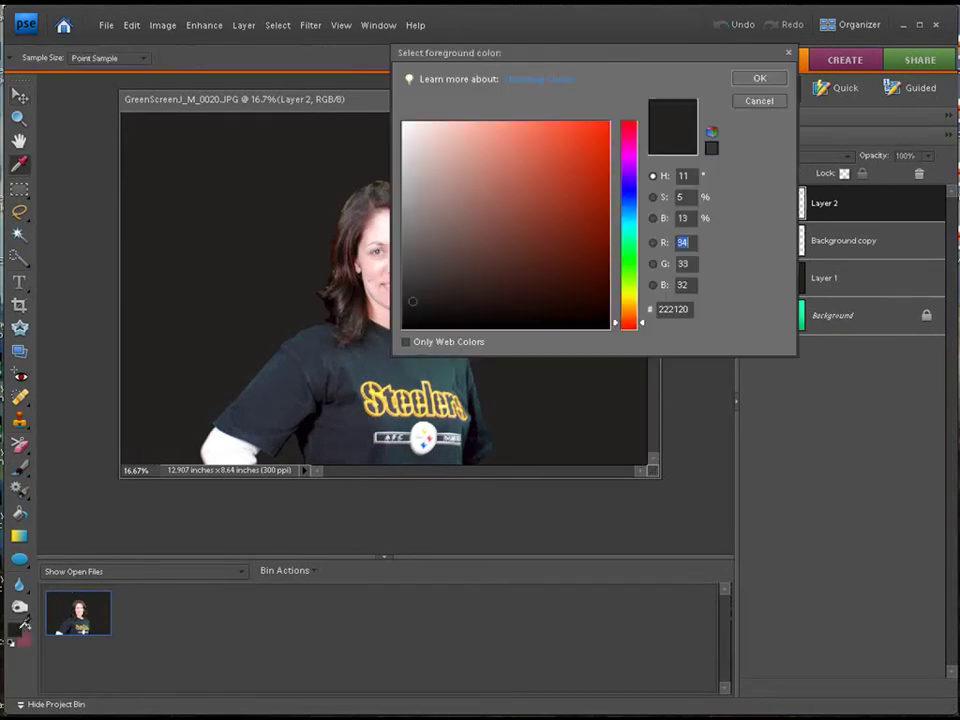
click(411, 150)
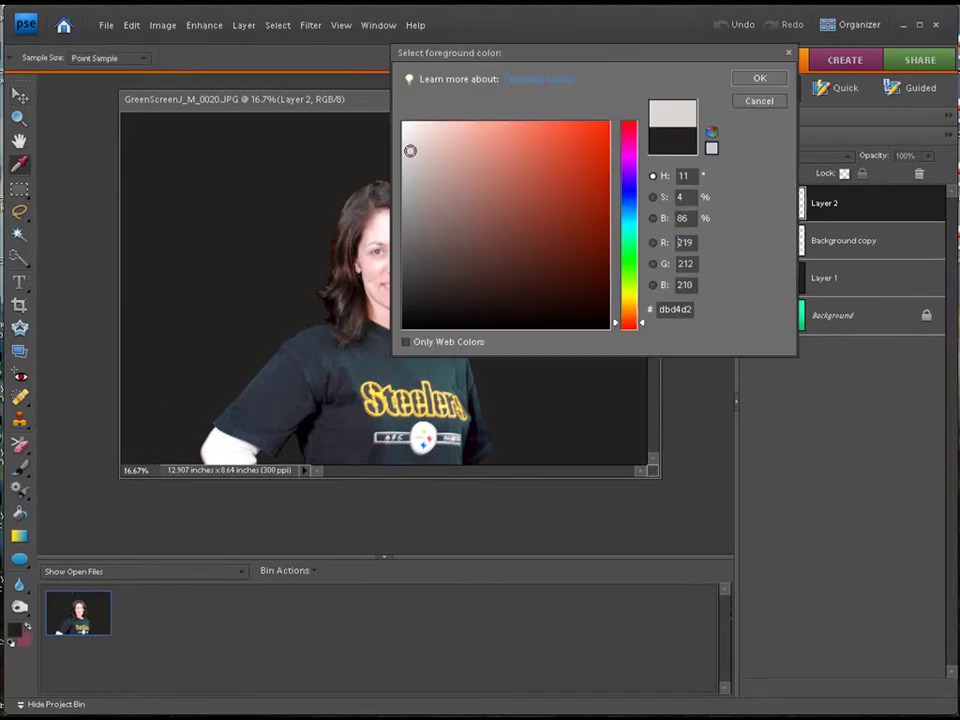
- Set the foreground to near-white f3edeb, test-paint the face on Layer 2, then undo
click(408, 130)
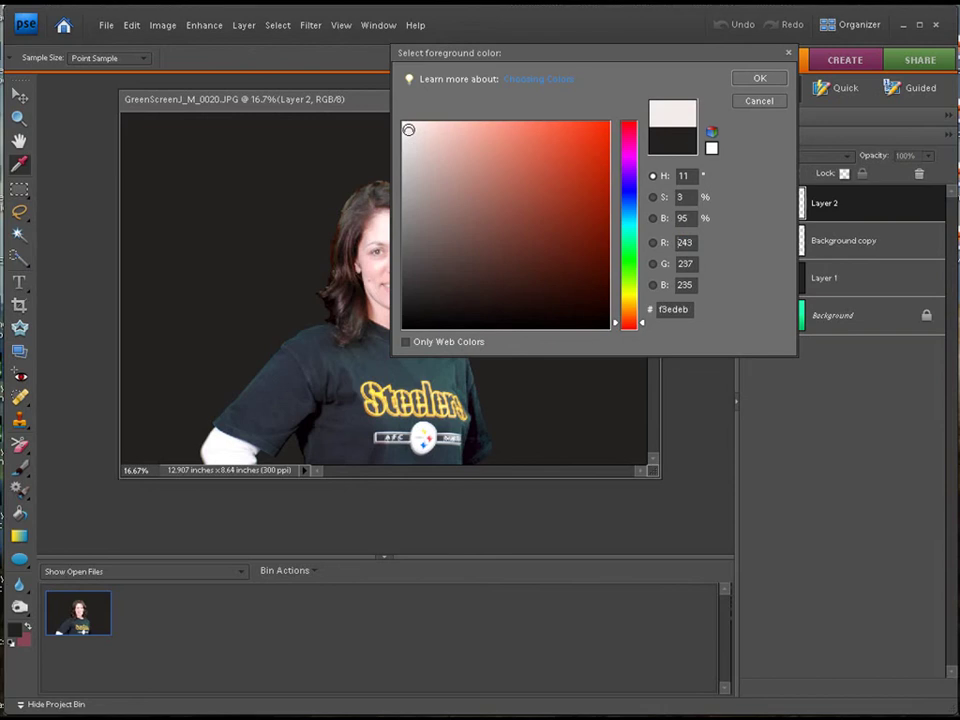
click(741, 80)
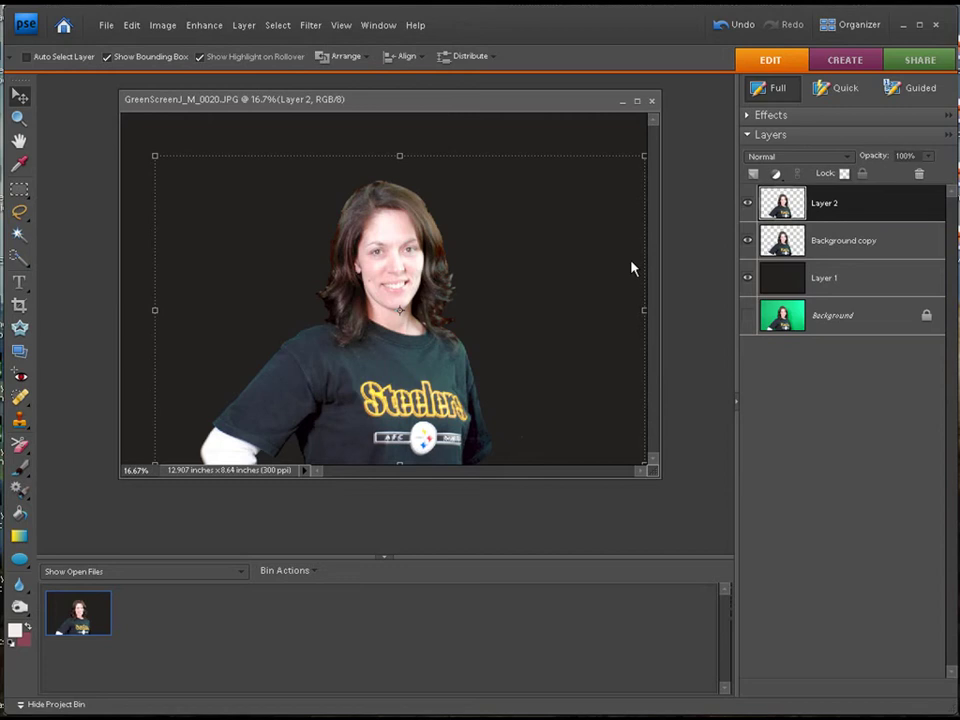
click(851, 245)
click(845, 205)
click(19, 467)
click(345, 268)
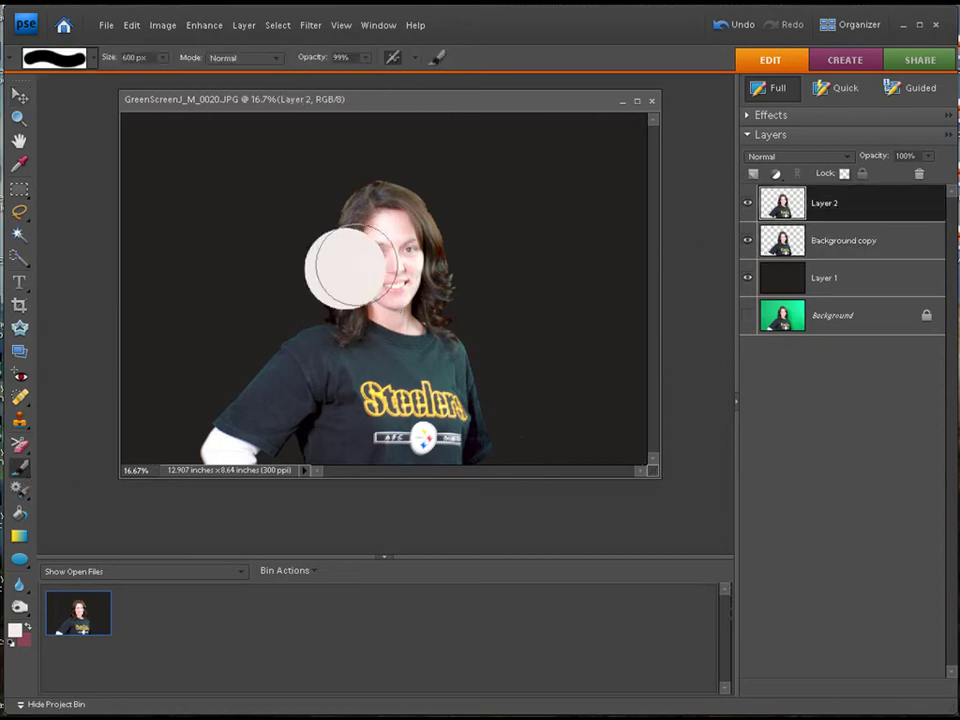
click(358, 232)
click(378, 255)
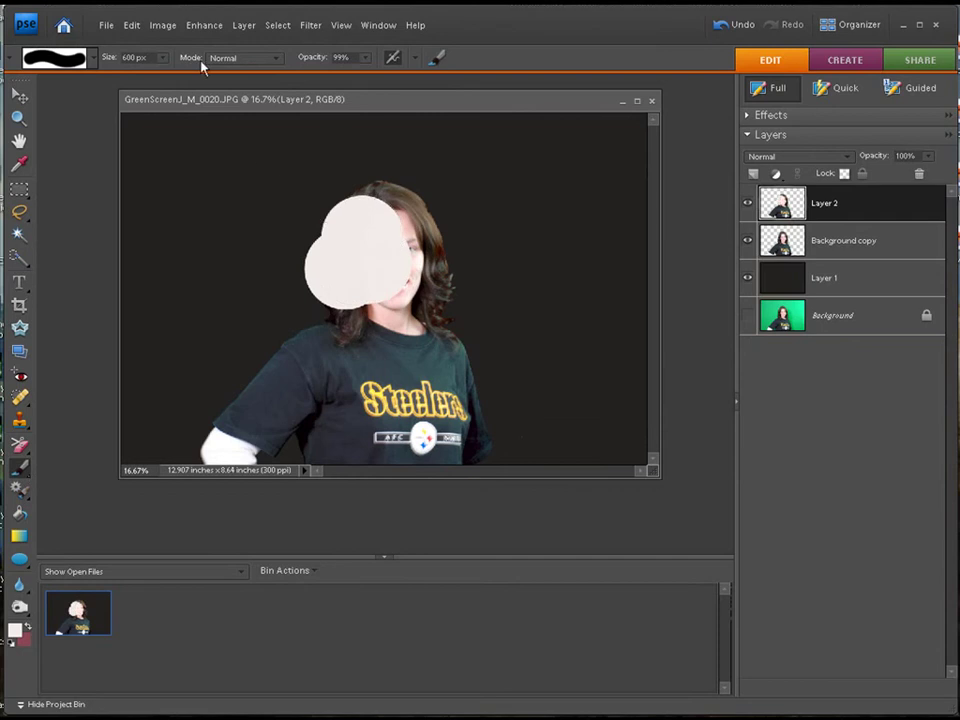
click(131, 27)
click(150, 43)
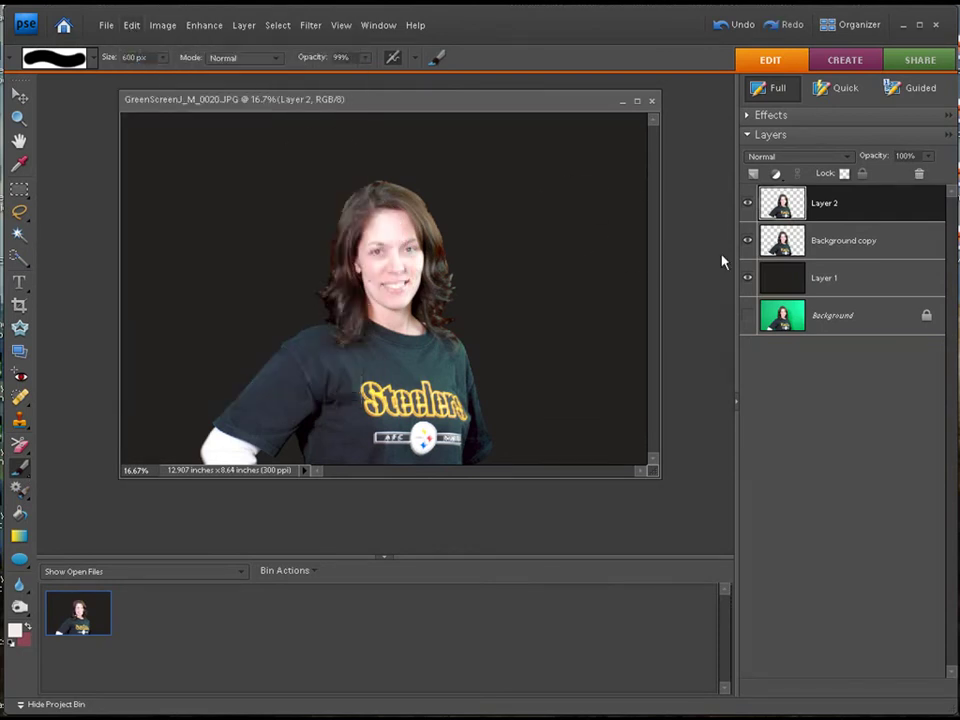
- Make Layer 2 active and load the person's outline from its thumbnail as a selection
click(848, 250)
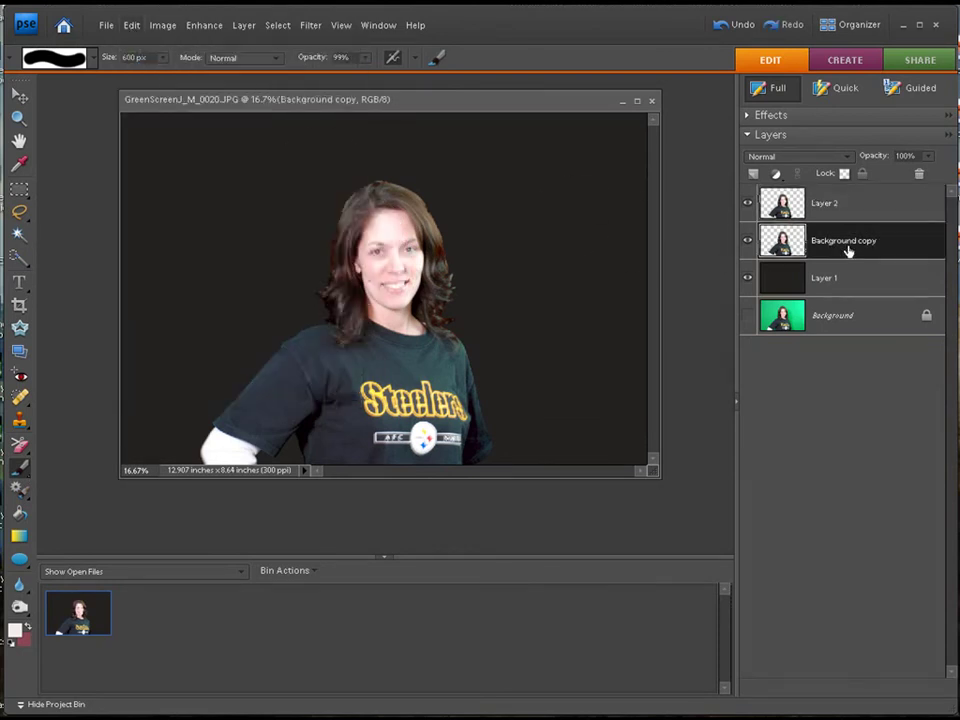
ctrl+click(853, 248)
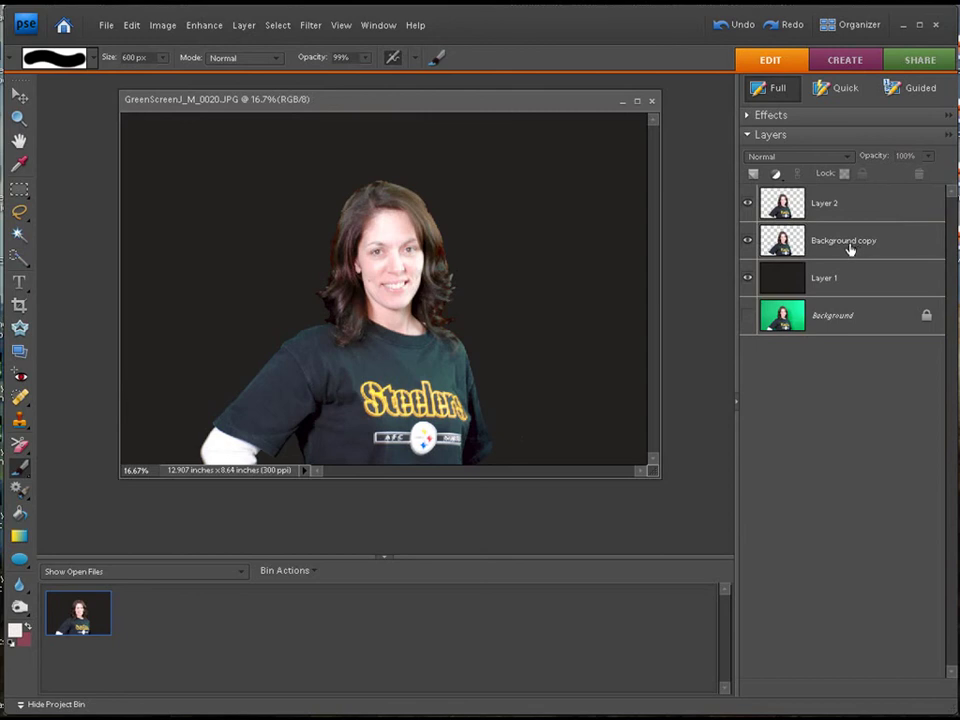
click(841, 203)
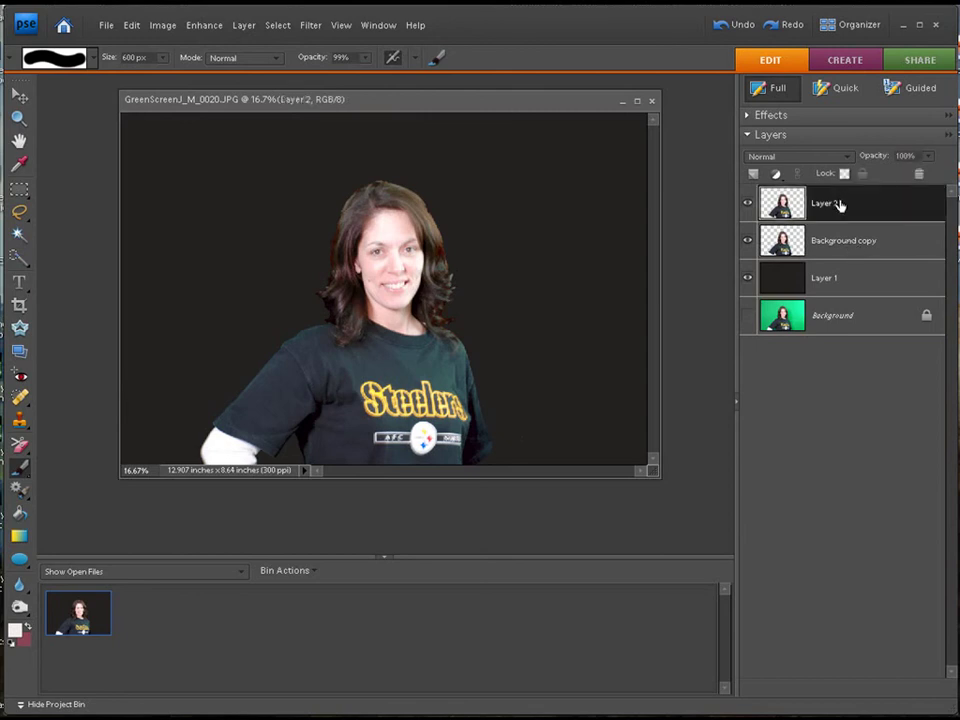
ctrl+click(779, 207)
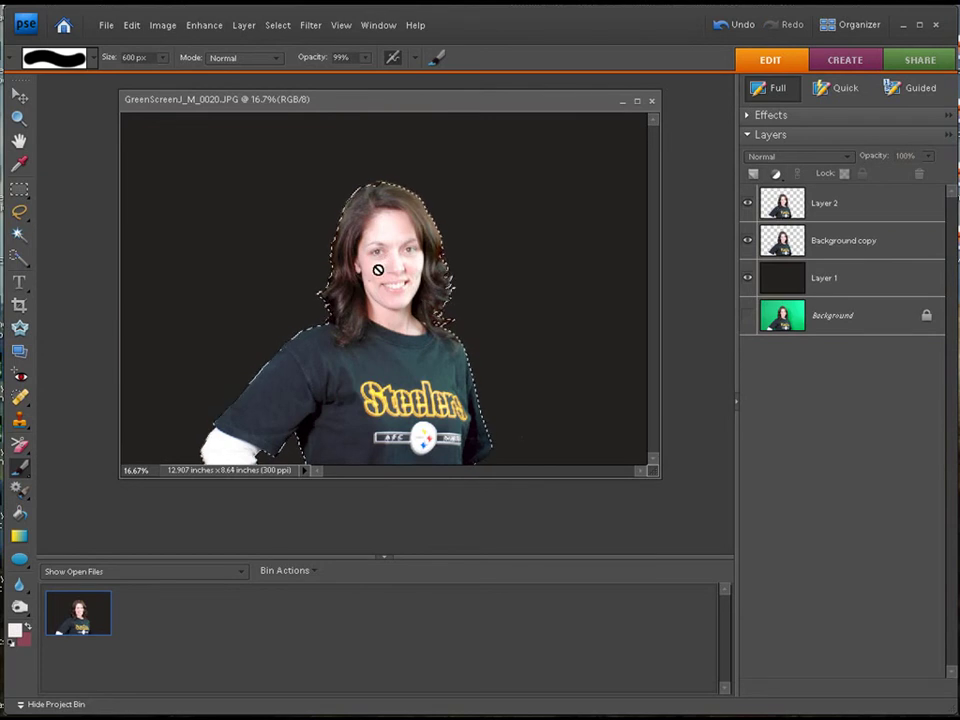
click(849, 208)
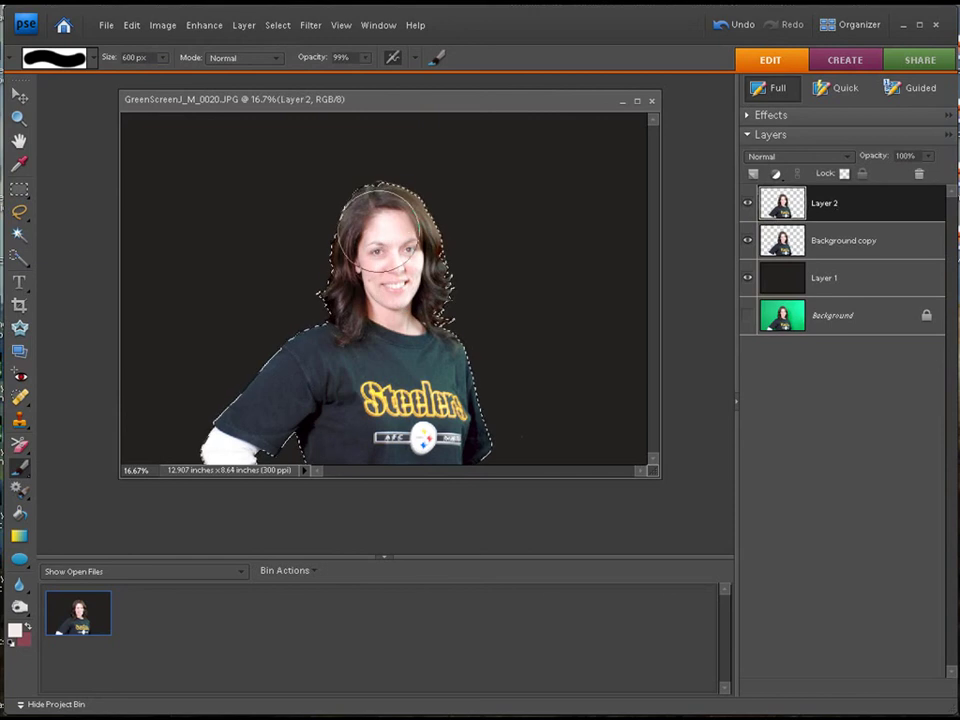
mouse_move(380, 231)
mouse_down()
mouse_move(435, 289)
mouse_move(380, 260)
mouse_move(333, 277)
mouse_move(340, 306)
mouse_move(373, 331)
mouse_move(401, 317)
mouse_move(416, 357)
mouse_move(448, 370)
mouse_move(463, 440)
mouse_move(393, 457)
mouse_move(292, 445)
mouse_move(255, 412)
mouse_move(221, 465)
mouse_move(306, 349)
mouse_move(318, 346)
mouse_move(374, 401)
mouse_move(409, 382)
mouse_move(337, 390)
mouse_move(334, 374)
mouse_move(399, 267)
mouse_move(400, 231)
mouse_move(449, 279)
mouse_move(443, 250)
mouse_move(375, 212)
mouse_move(391, 221)
mouse_move(369, 281)
mouse_up()
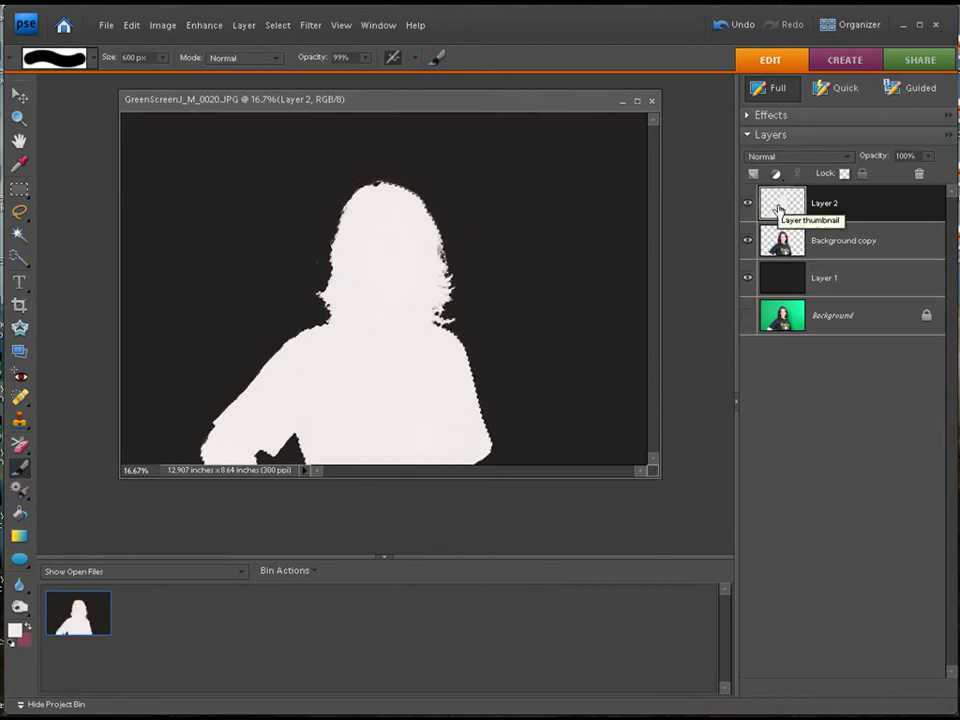
click(132, 26)
click(138, 44)
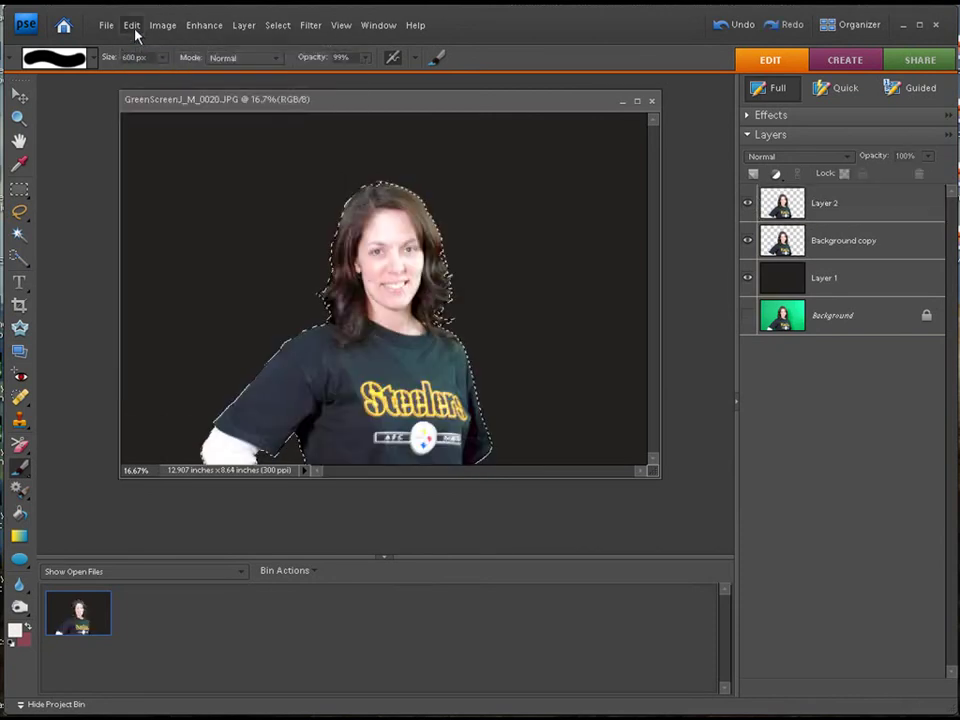
click(132, 26)
click(138, 44)
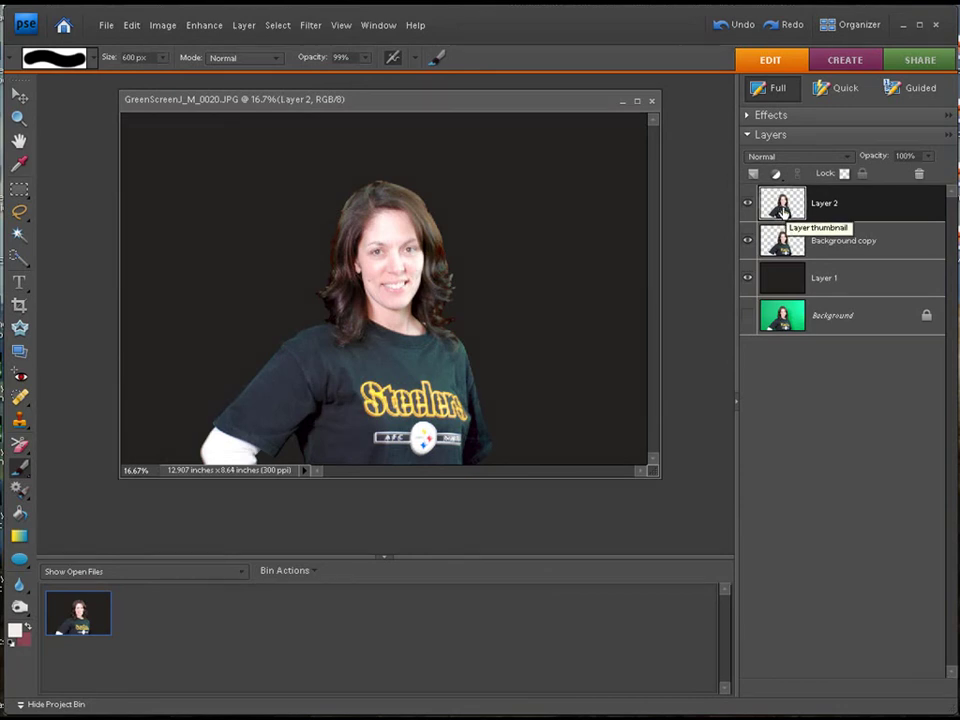
ctrl+click(783, 205)
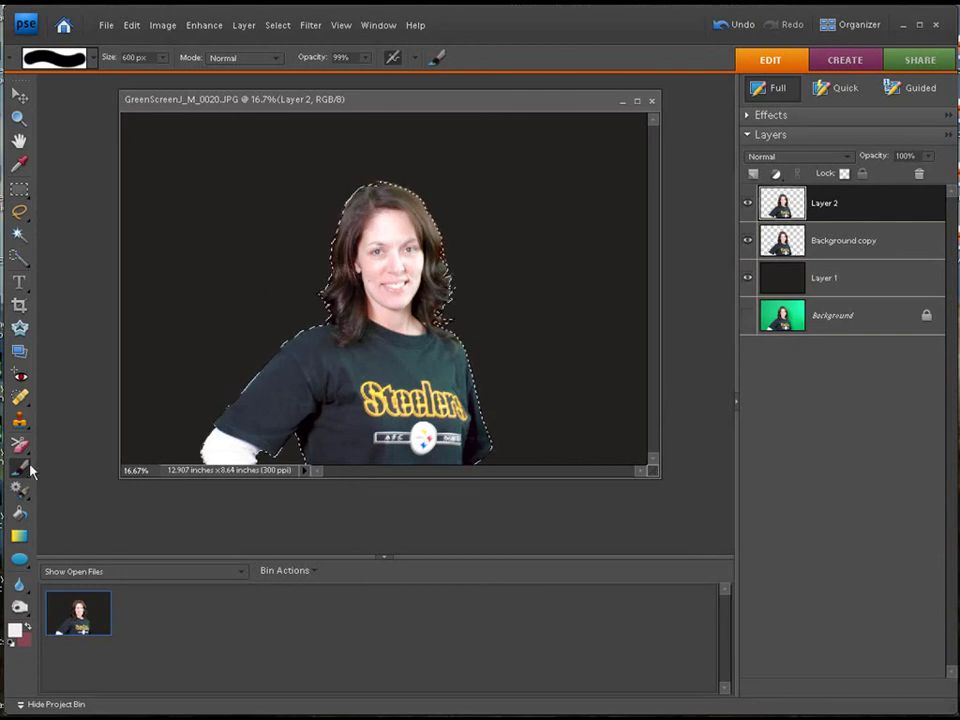
- With a 1300 px brush, paint the selected woman solid near-white on Layer 2, then shrink to 300 px
click(14, 630)
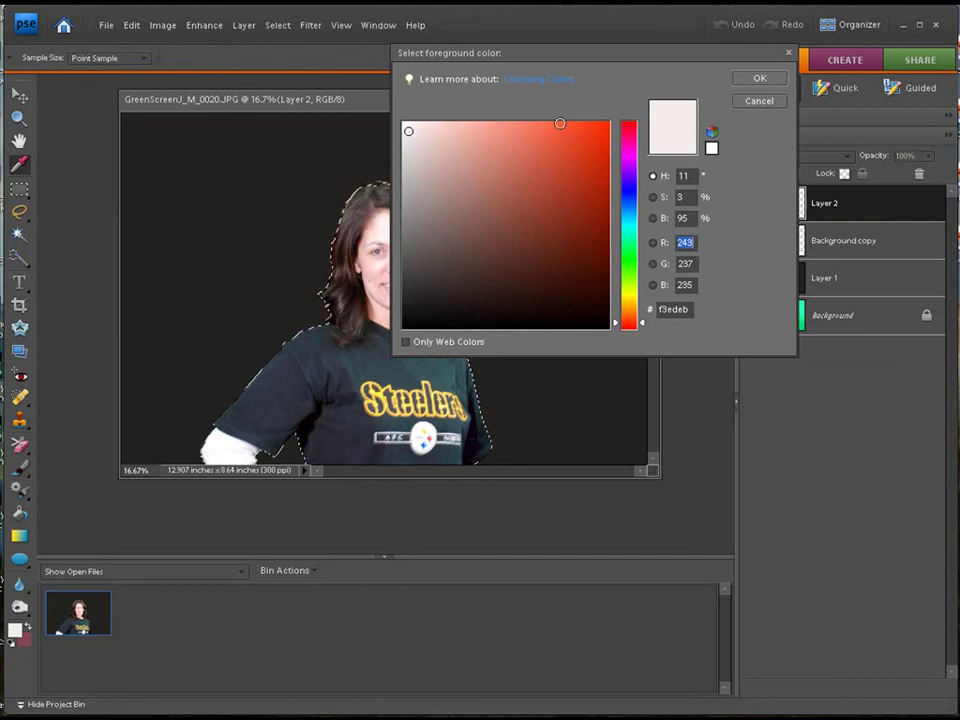
click(756, 80)
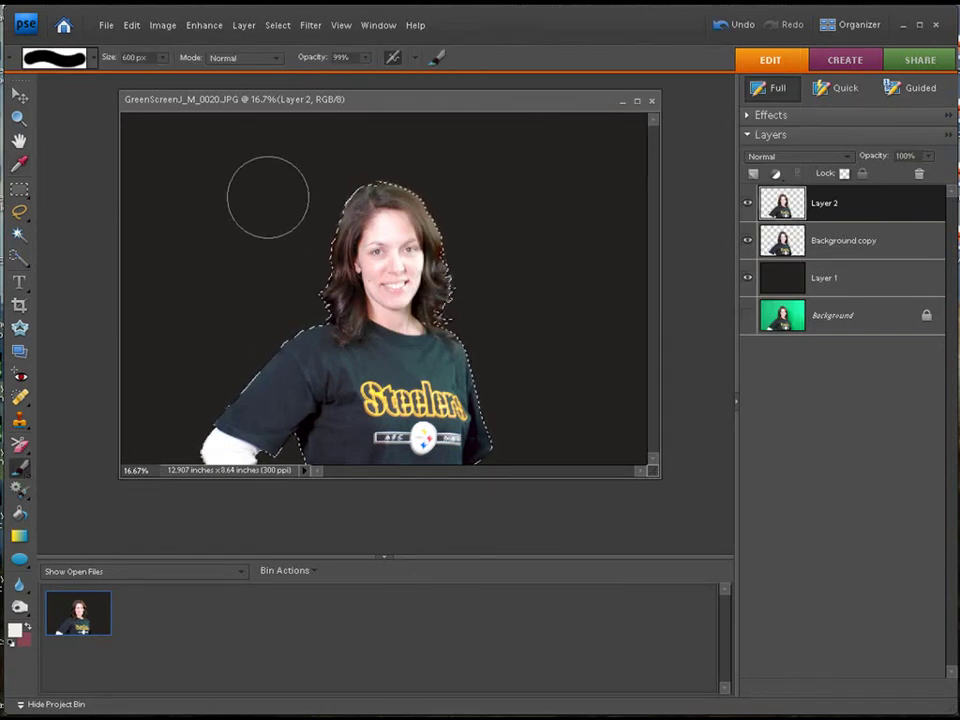
key(bracketright)
key(bracketright)
key(bracketright)
key(bracketright)
key(bracketright)
key(bracketright)
key(bracketright)
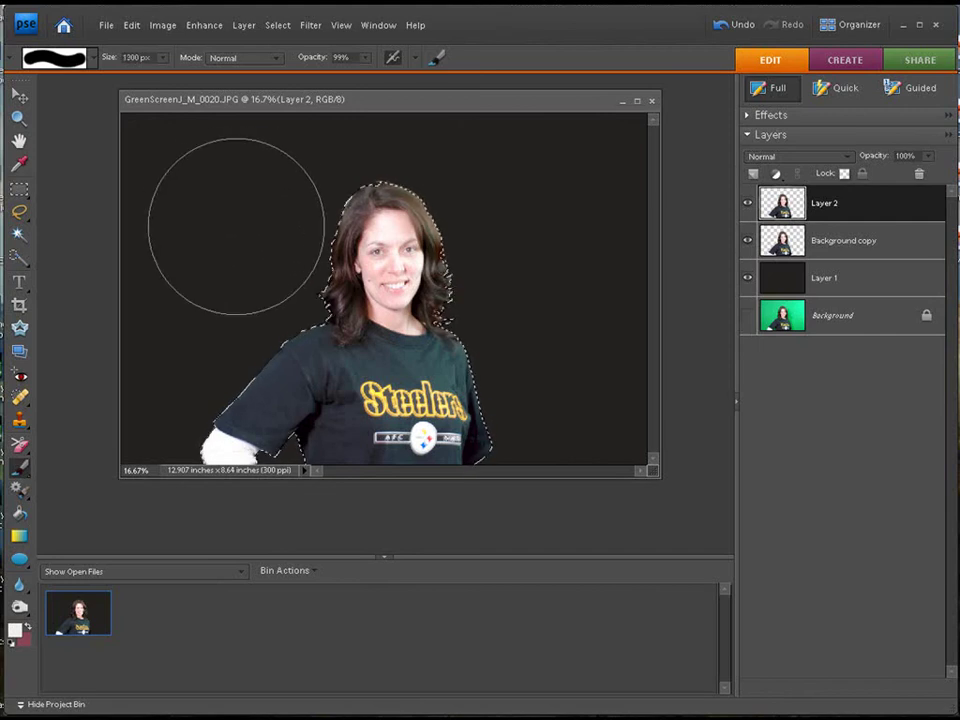
drag(300, 193, 511, 244)
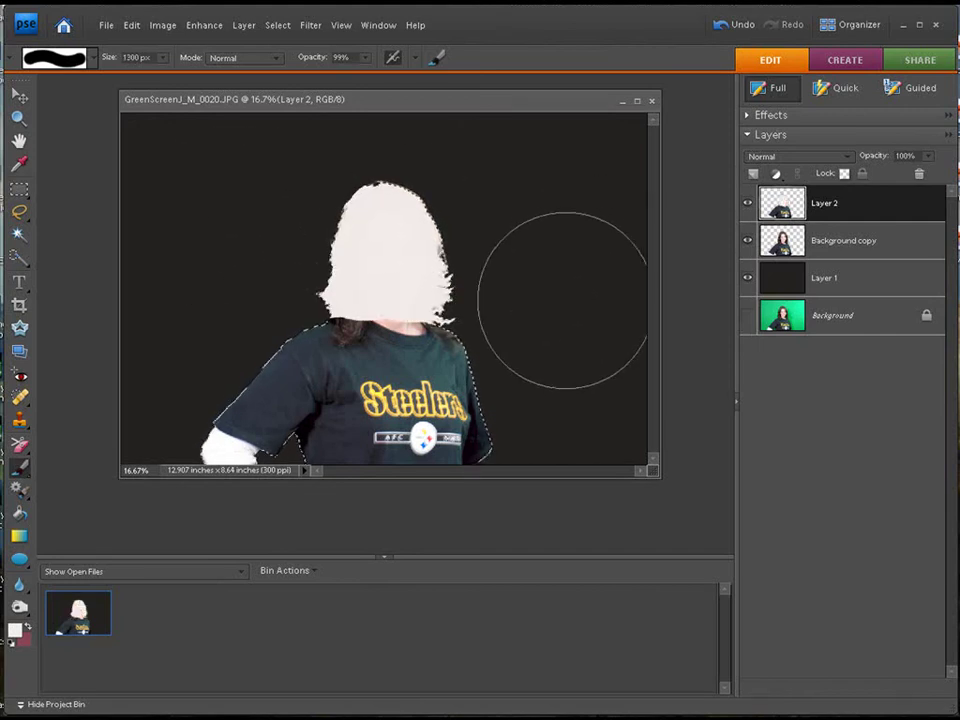
mouse_move(557, 294)
mouse_down()
mouse_move(305, 312)
mouse_move(239, 305)
mouse_move(207, 359)
mouse_move(407, 375)
mouse_move(536, 375)
mouse_up()
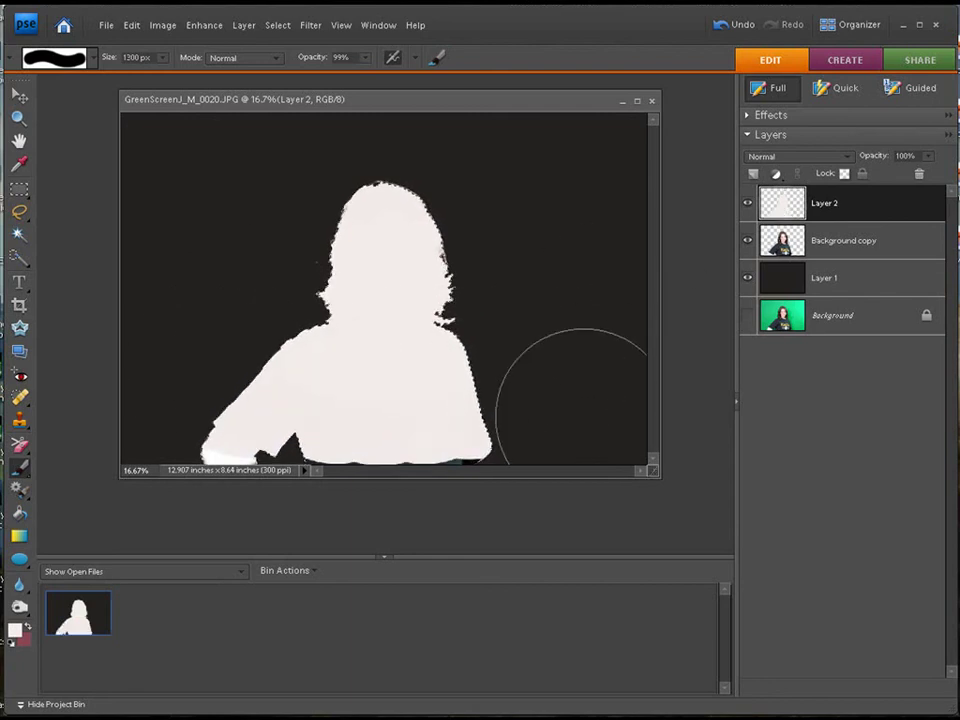
drag(579, 407, 311, 429)
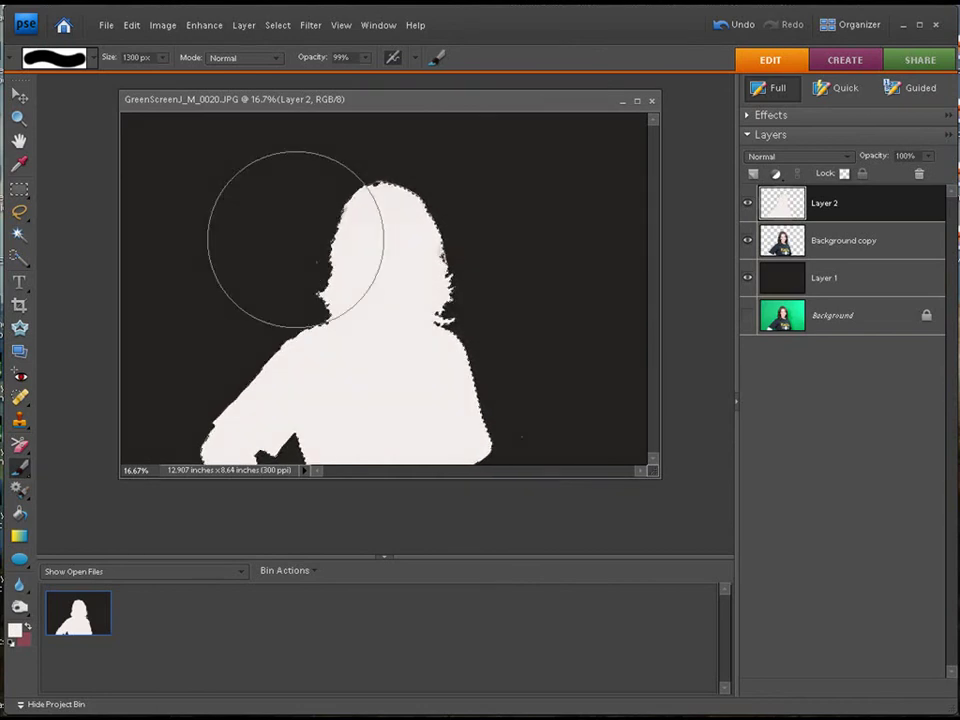
key(bracketleft)
key(bracketleft)
key(bracketleft)
key(bracketleft)
key(bracketleft)
key(bracketleft)
key(bracketleft)
key(bracketleft)
key(bracketleft)
key(bracketleft)
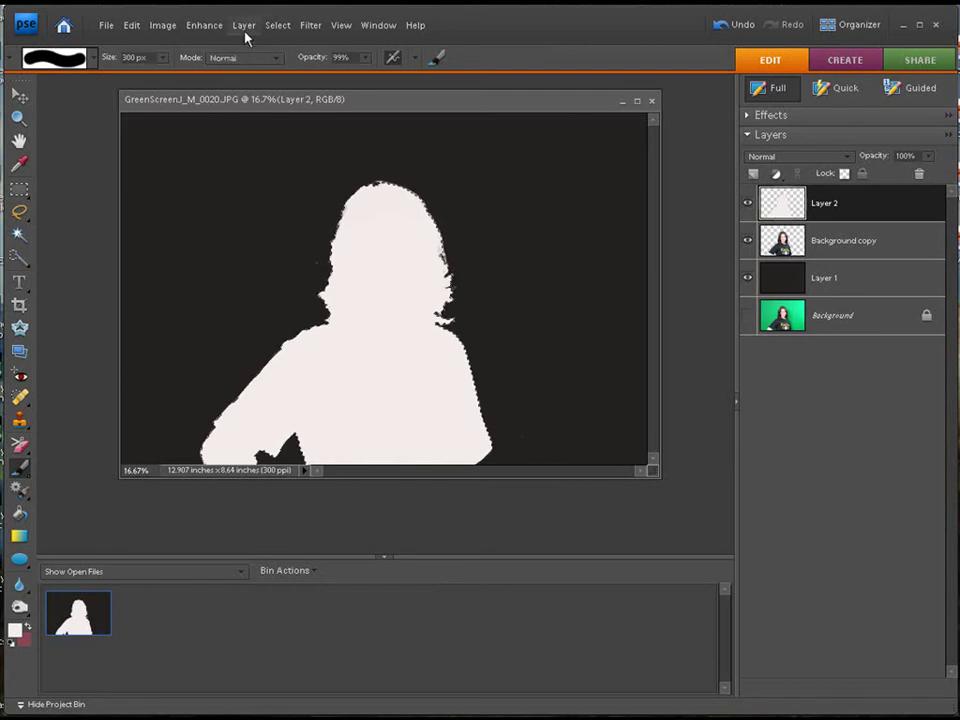
- Deselect, then skew Layer 2's silhouette to 104.7% height with a slight rightward lean
click(274, 25)
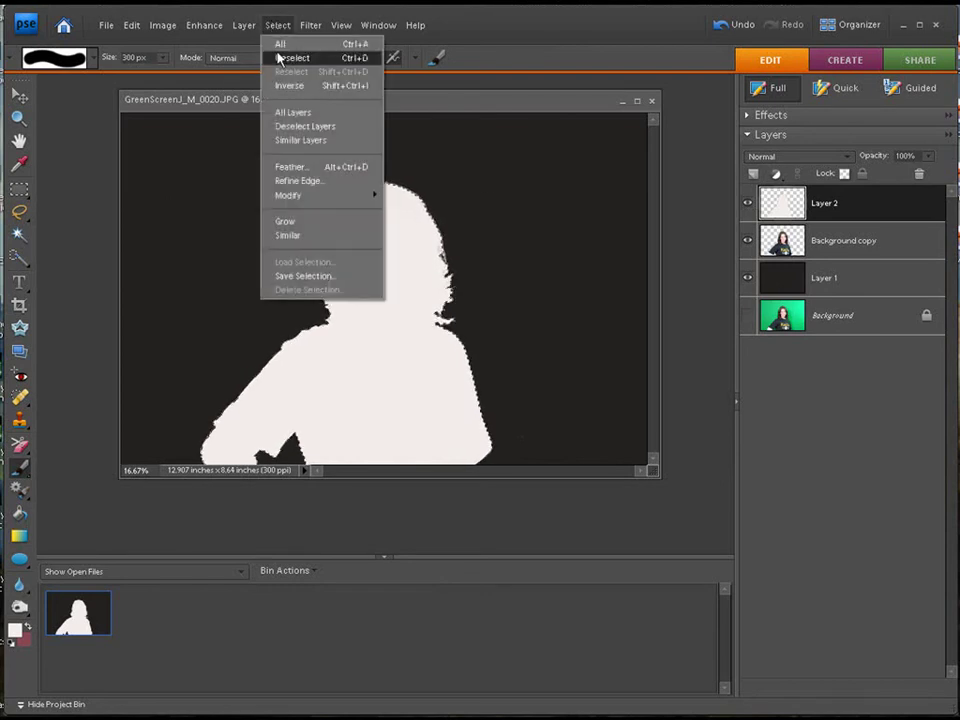
click(278, 58)
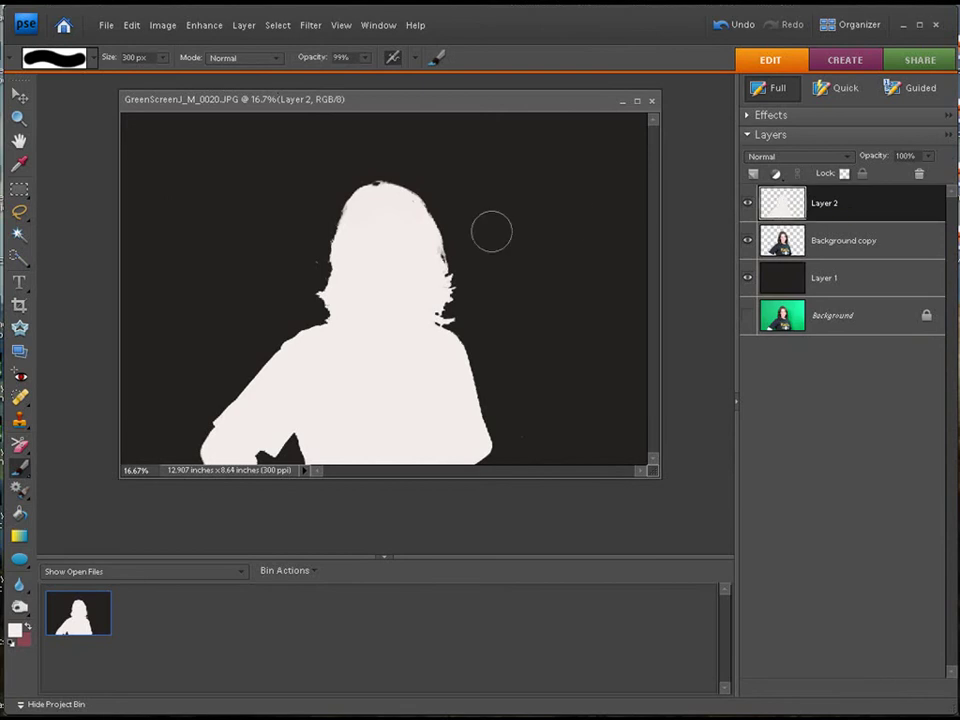
click(163, 25)
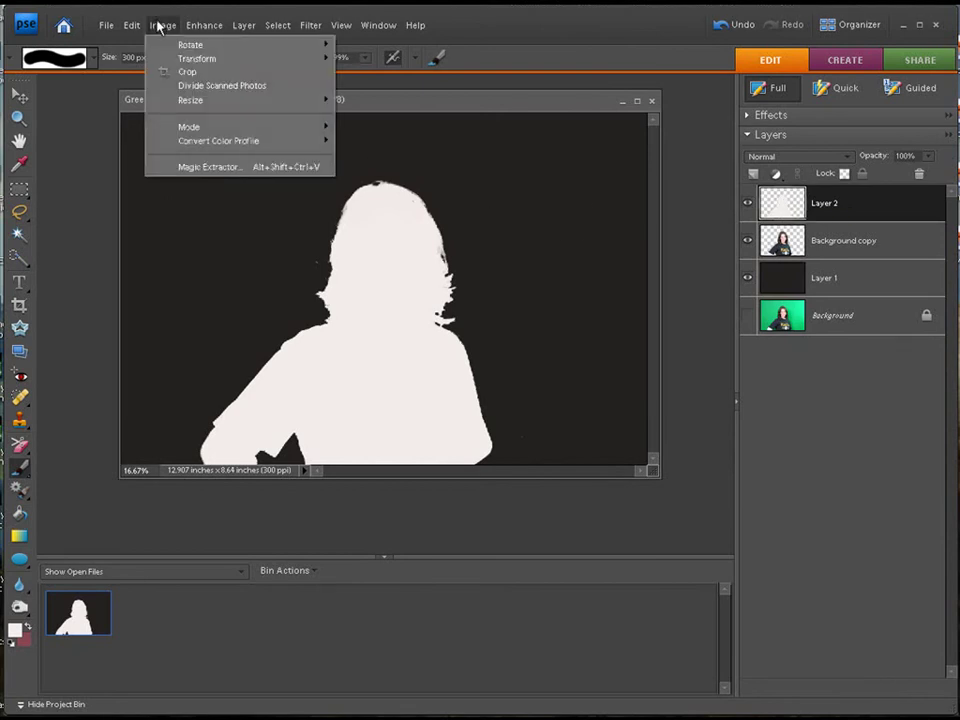
mouse_move(296, 59)
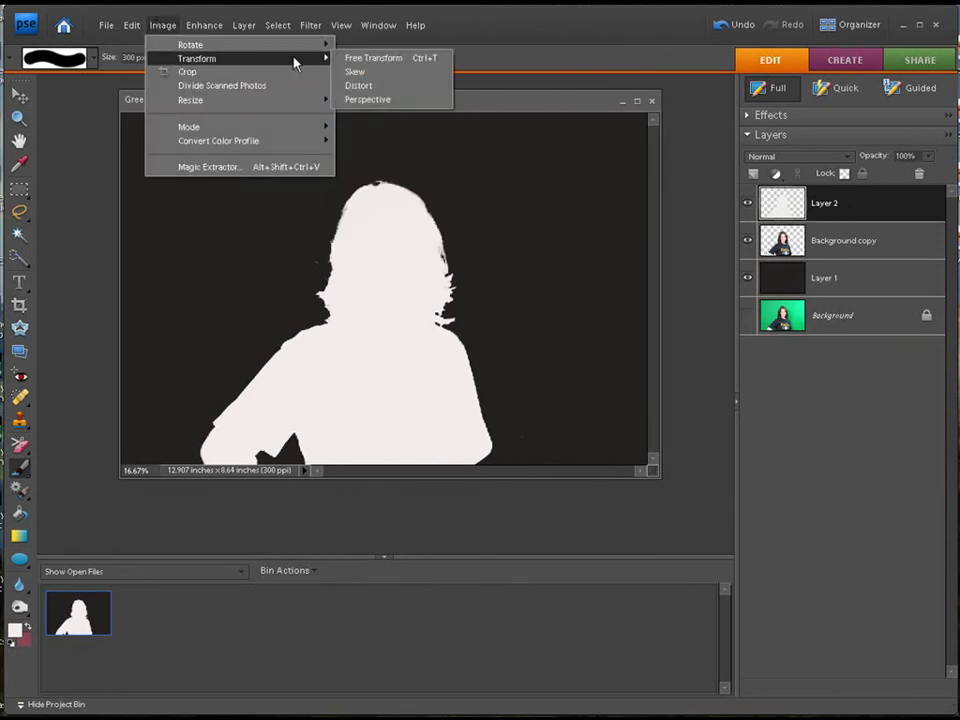
click(381, 78)
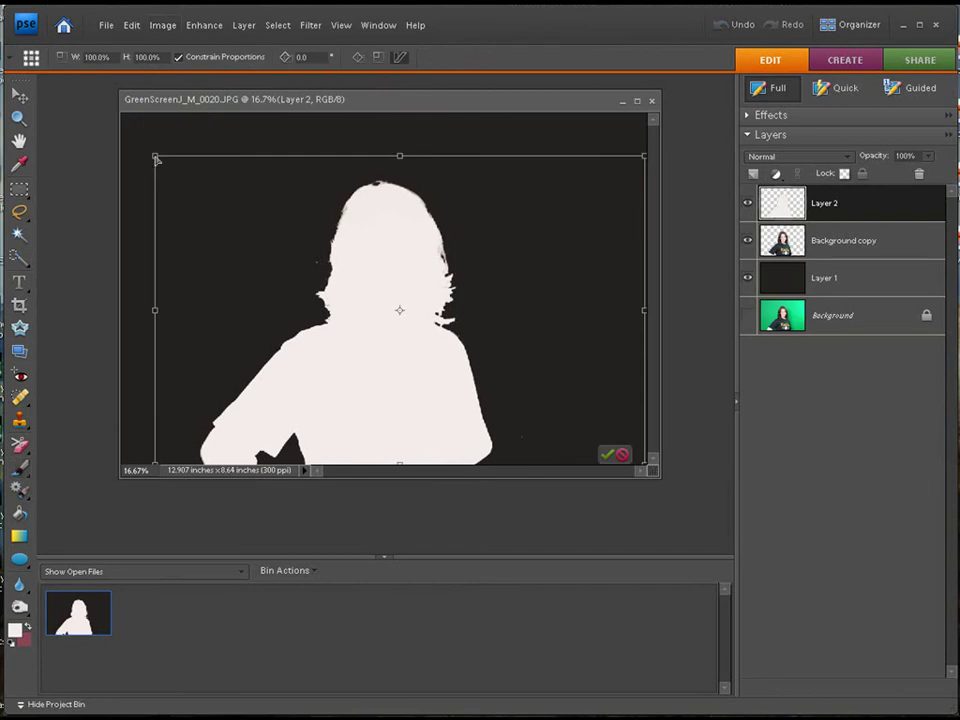
mouse_move(156, 159)
mouse_down()
mouse_move(146, 154)
mouse_move(155, 141)
mouse_up()
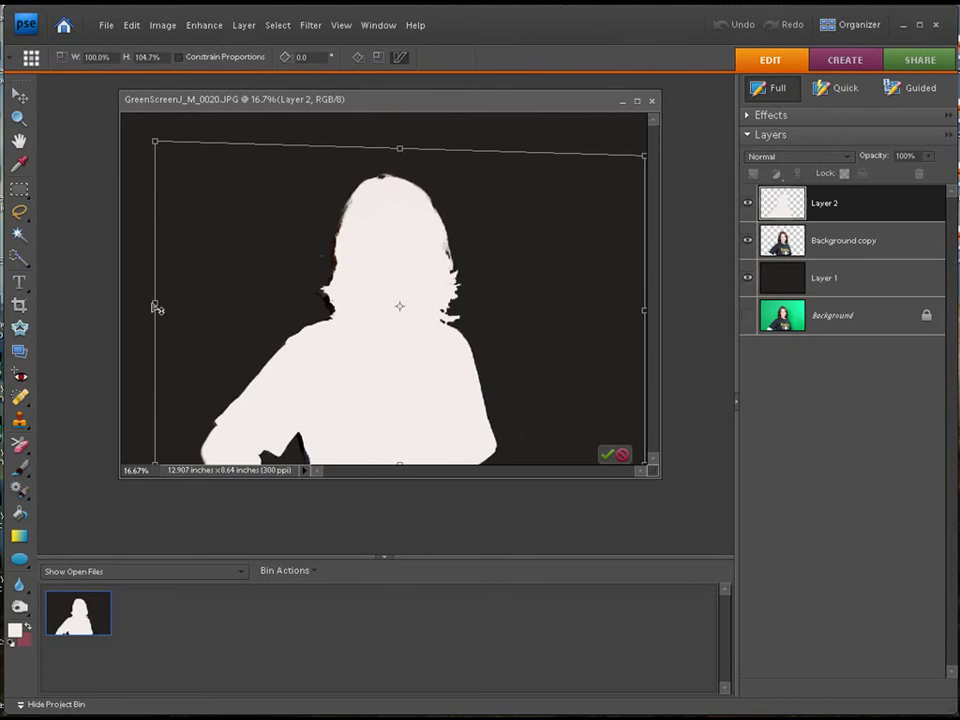
drag(157, 308, 137, 309)
mouse_move(399, 152)
mouse_down()
mouse_move(414, 150)
mouse_move(402, 155)
mouse_up()
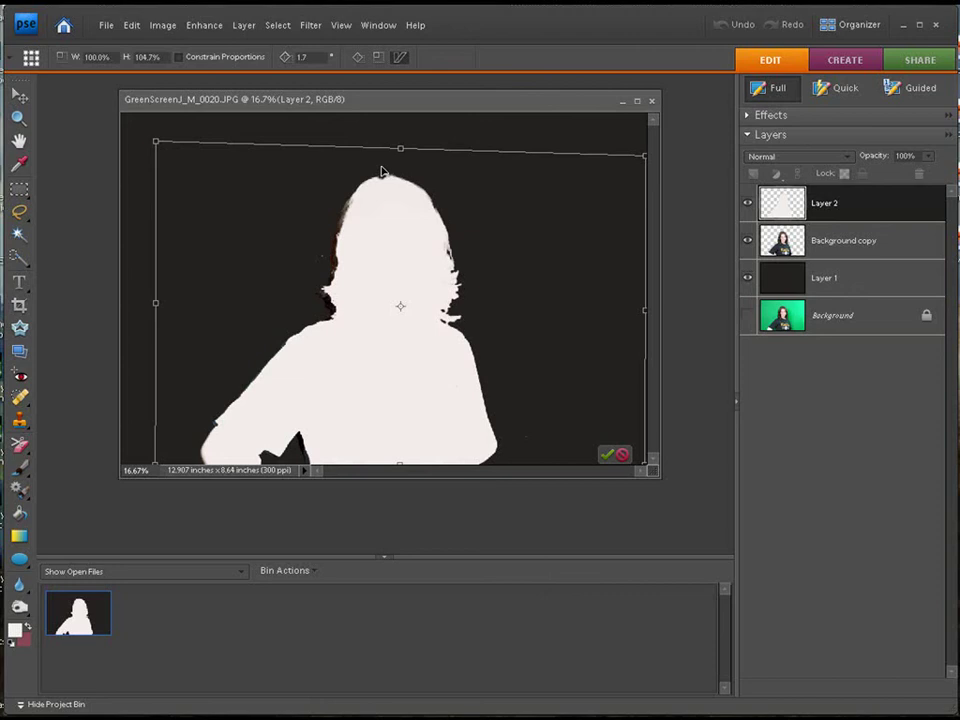
mouse_move(163, 312)
mouse_down()
mouse_move(169, 300)
mouse_move(169, 310)
mouse_up()
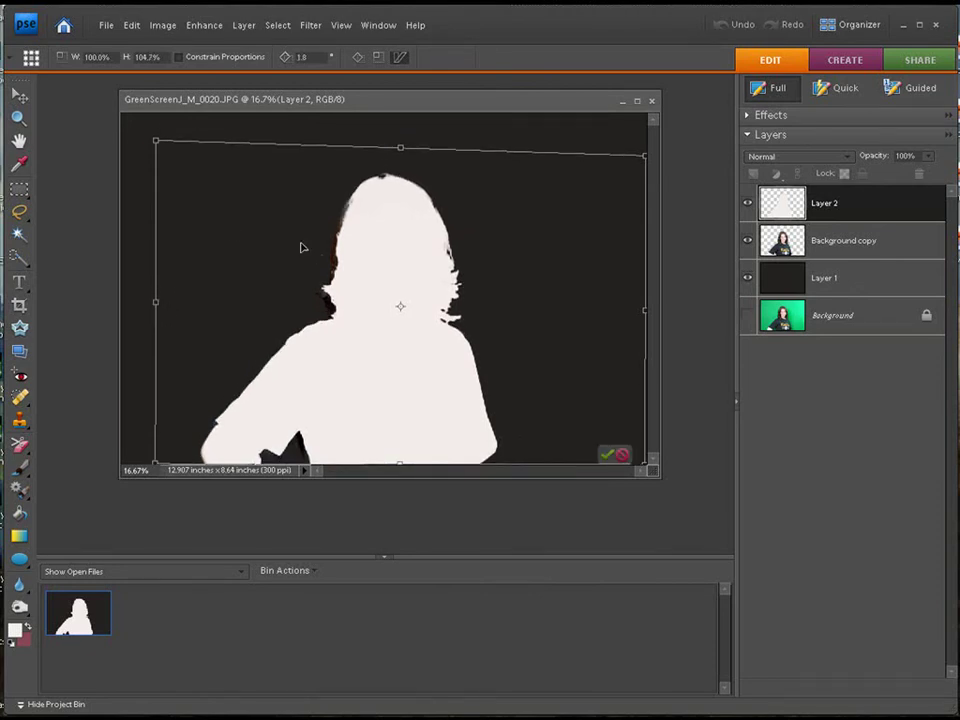
drag(400, 150, 408, 154)
click(607, 456)
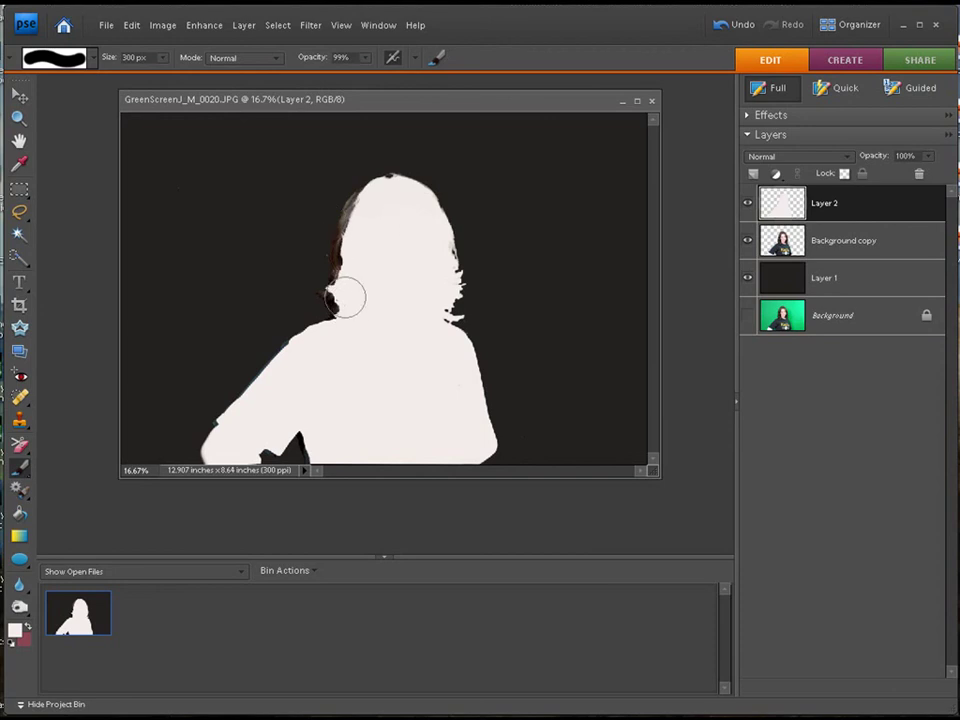
- Move Background copy above Layer 2 and shift the woman right, committing a 101.8% height stretch
click(851, 243)
drag(851, 243, 846, 210)
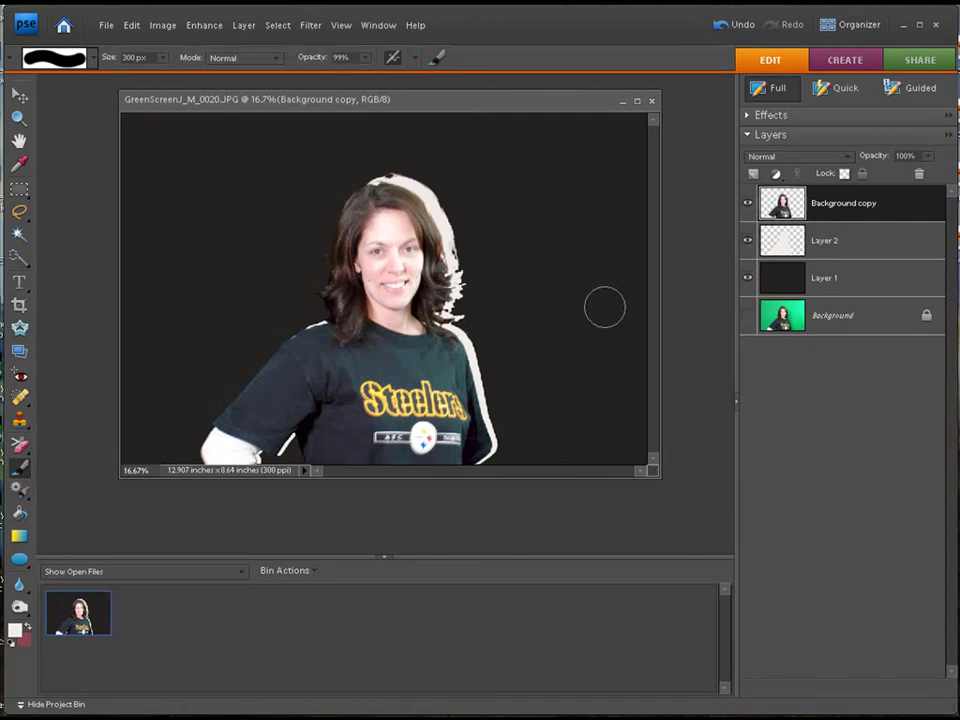
click(19, 95)
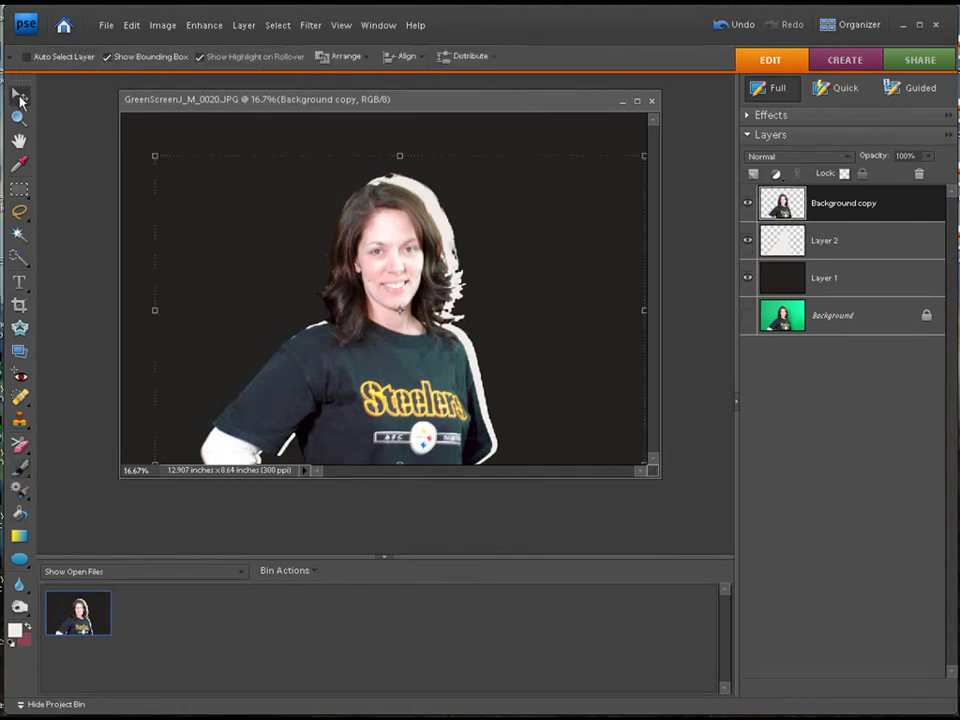
mouse_move(400, 326)
mouse_down()
mouse_move(428, 327)
mouse_move(423, 320)
mouse_move(416, 331)
mouse_up()
drag(411, 157, 414, 151)
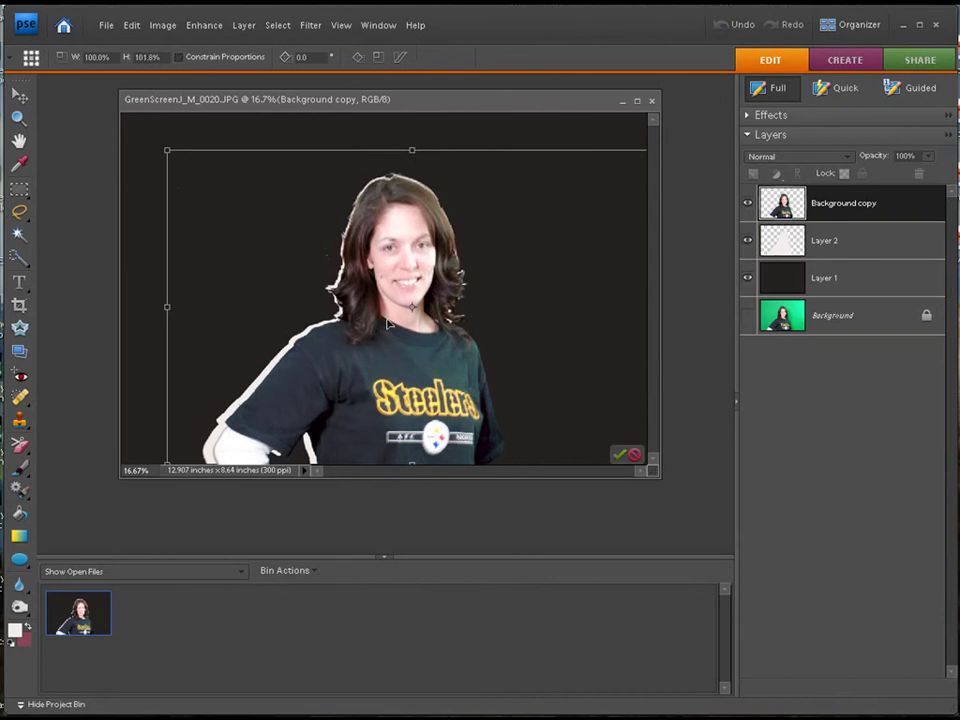
drag(389, 322, 393, 325)
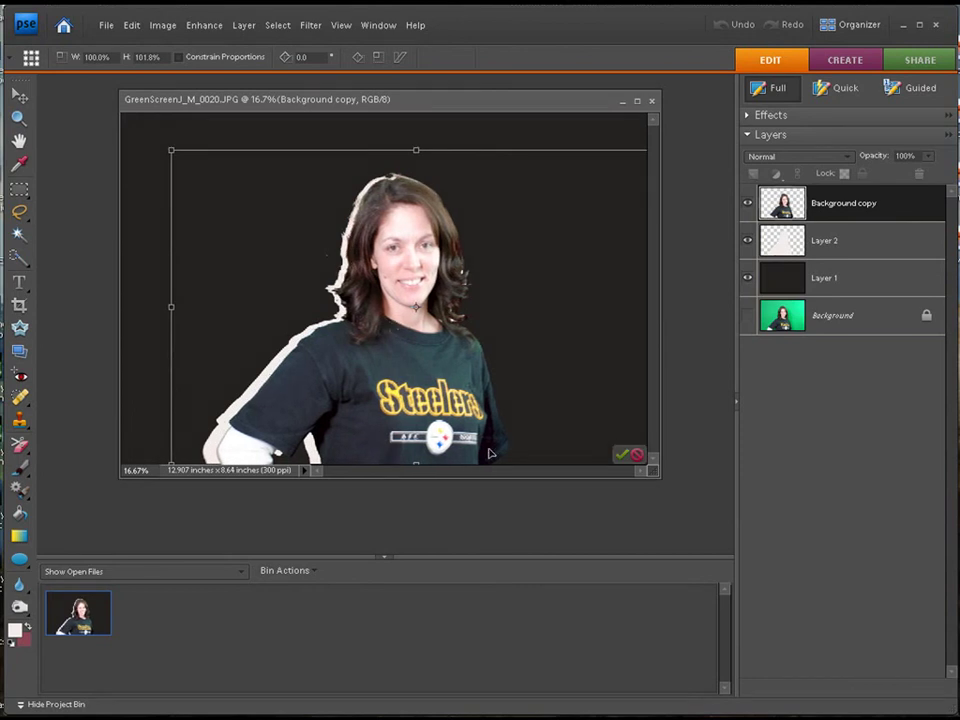
click(622, 456)
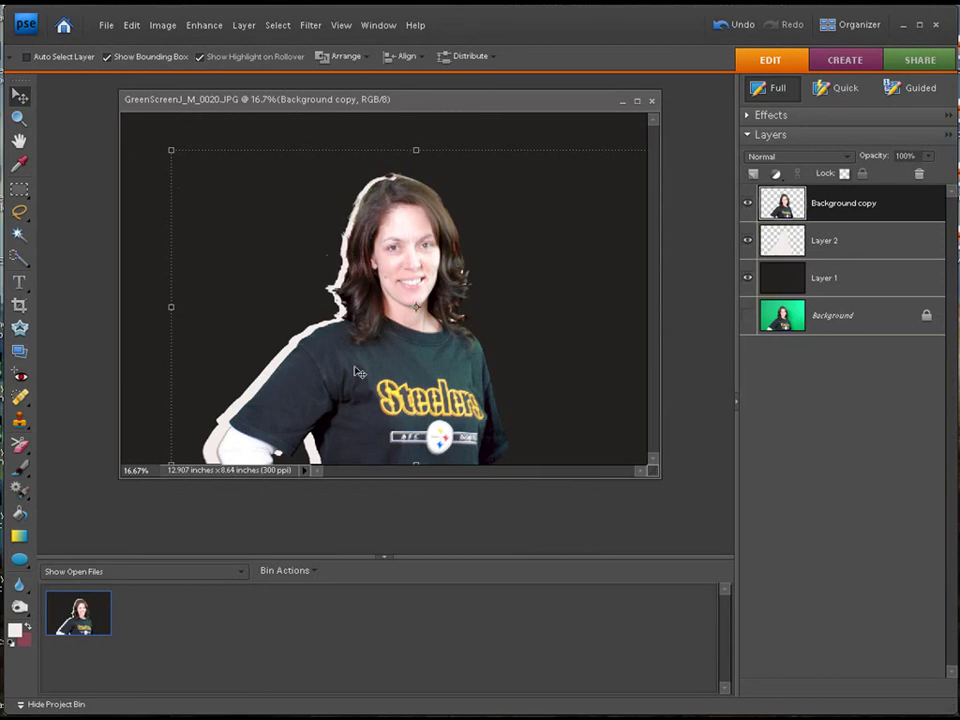
click(862, 243)
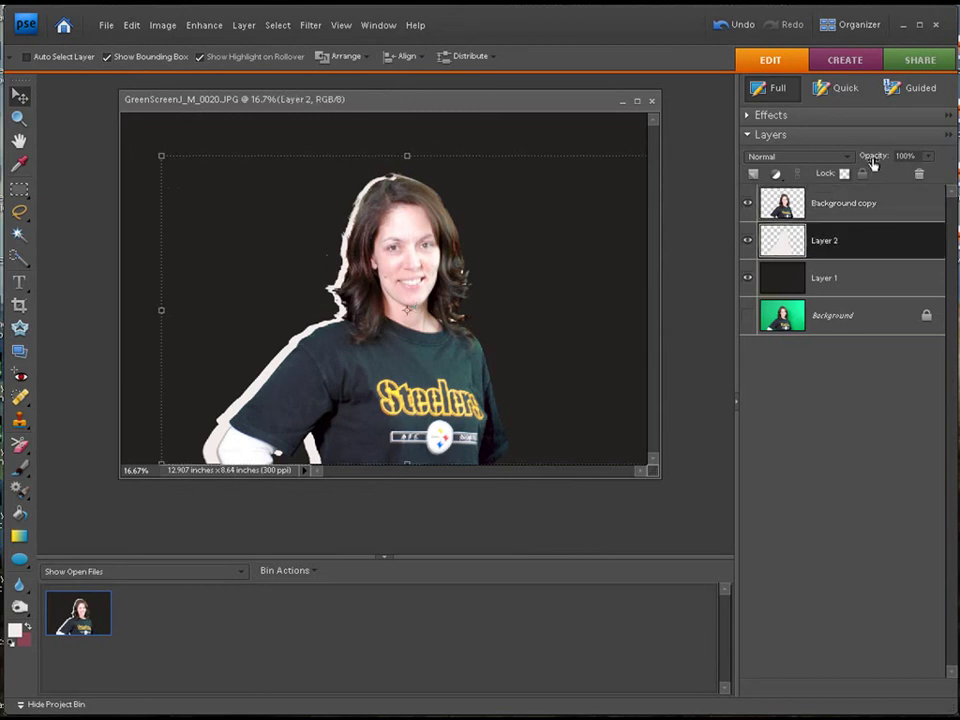
- Lower Layer 2's opacity to 14%, keep Background copy at 100%, then select Layer 1
drag(878, 162, 811, 162)
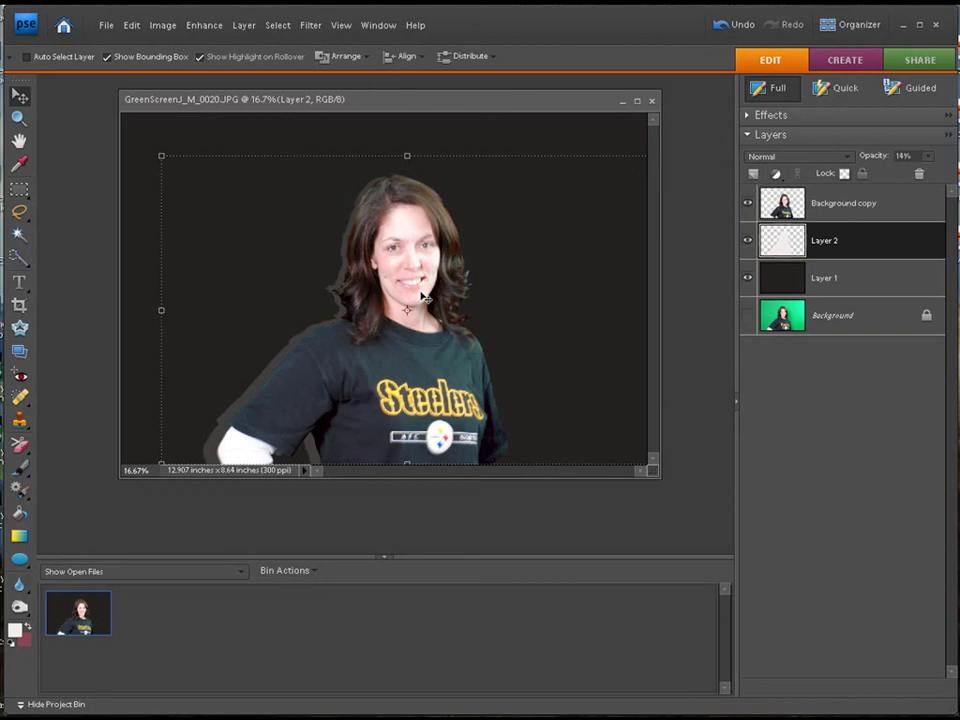
click(862, 212)
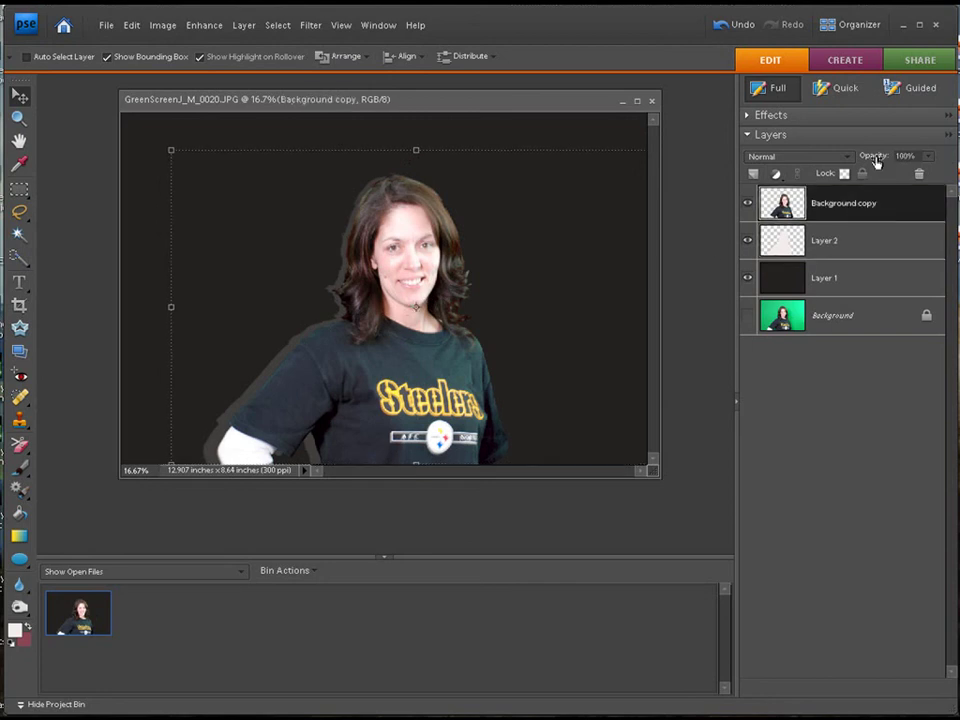
mouse_move(876, 160)
mouse_down()
mouse_move(853, 161)
mouse_move(885, 163)
mouse_up()
click(851, 280)
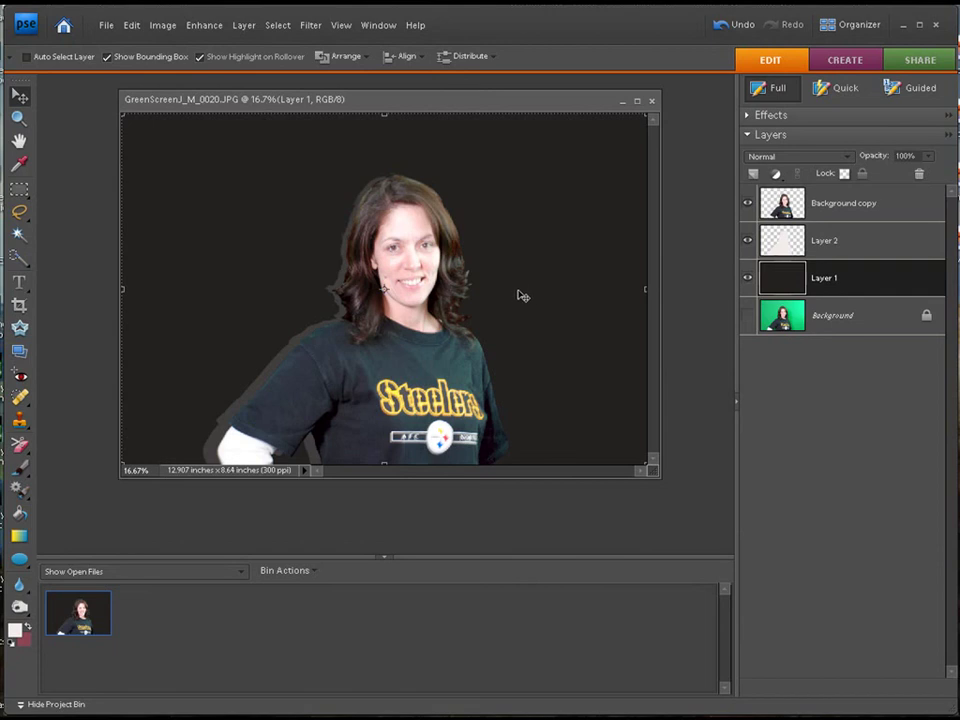
- Hide the black Layer 1, add a new Layer 3, and paint-bucket fill it with near-white #fefcfb
click(748, 281)
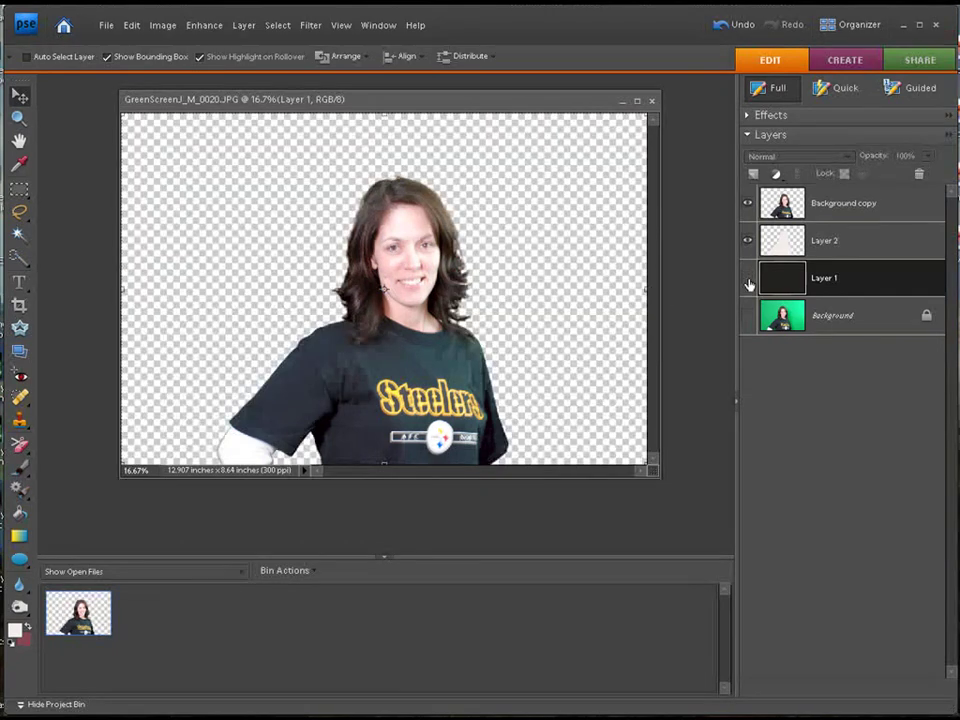
click(752, 175)
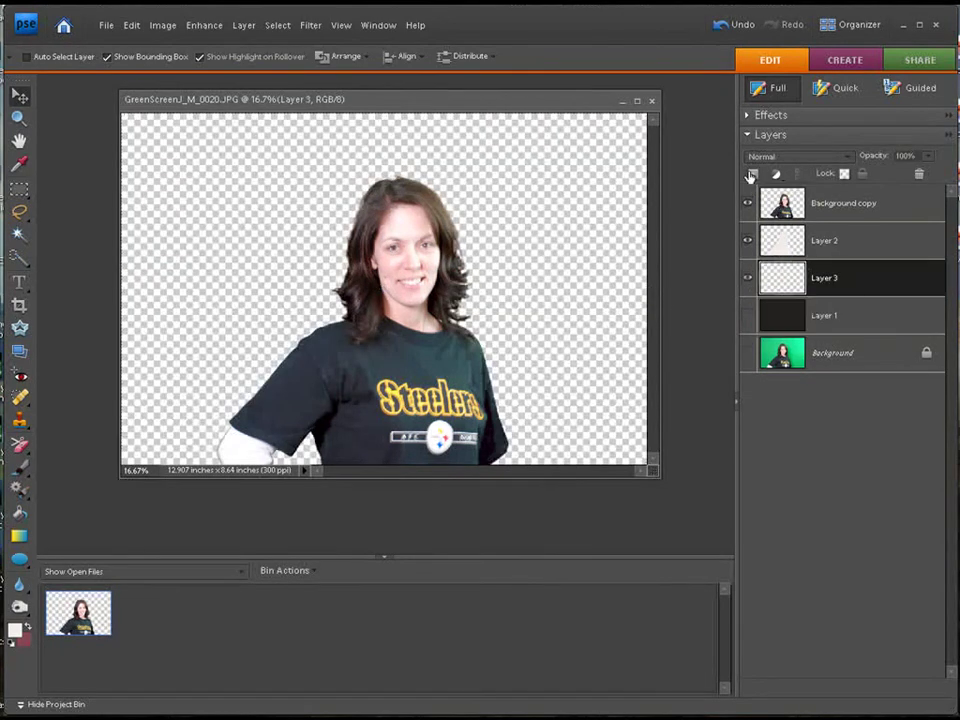
click(14, 630)
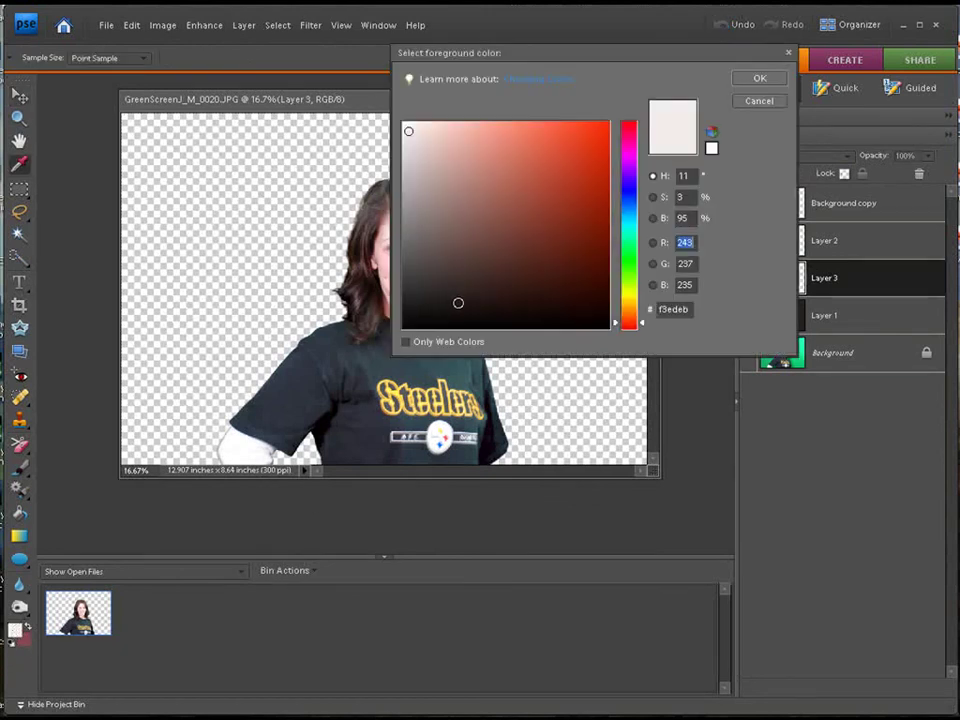
click(405, 122)
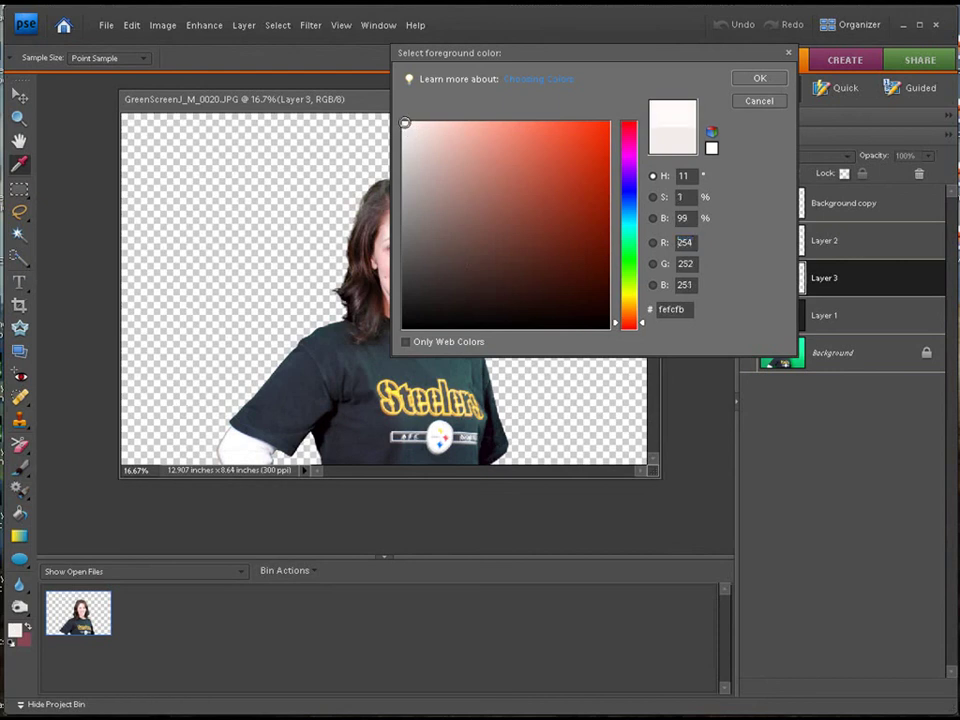
click(757, 80)
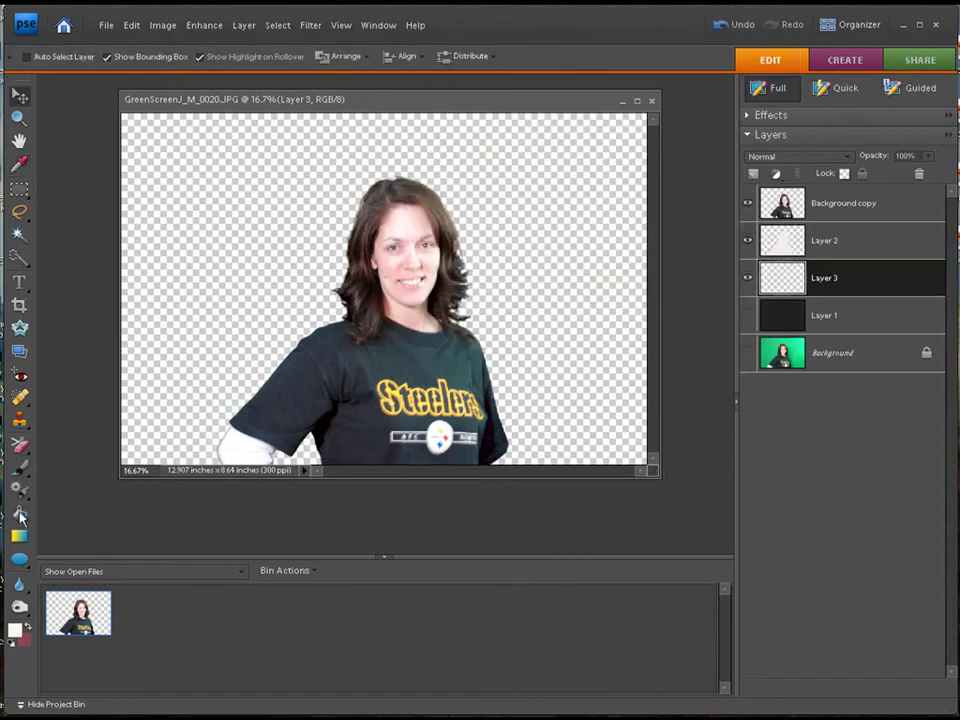
click(18, 516)
click(197, 297)
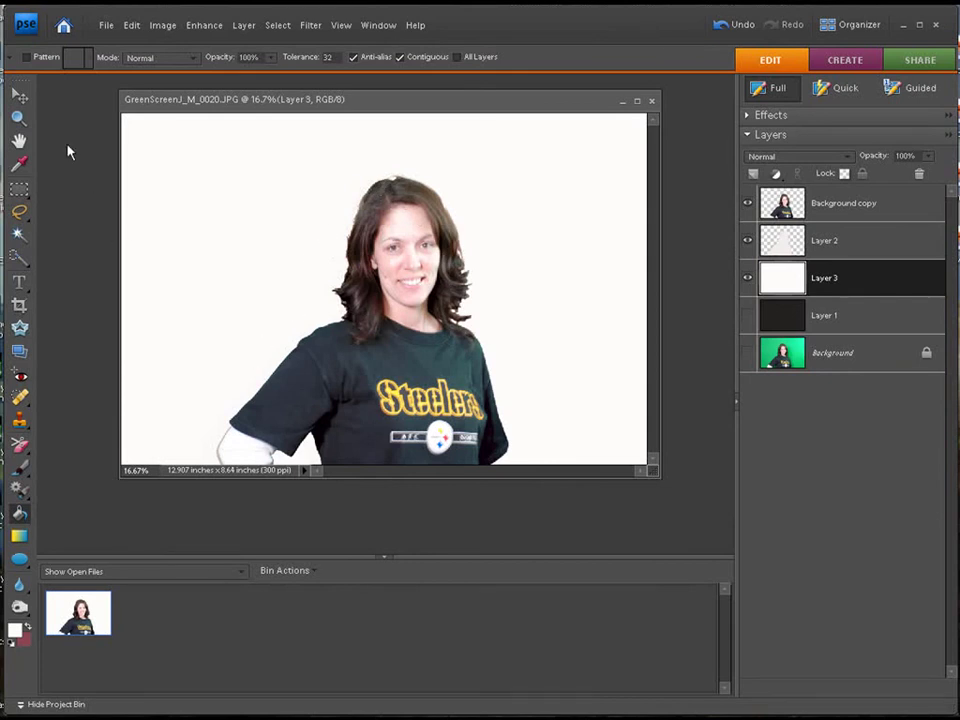
- Select the Layer 2 silhouette, undo and redo its shadow change to compare, then select Layer 1
click(19, 94)
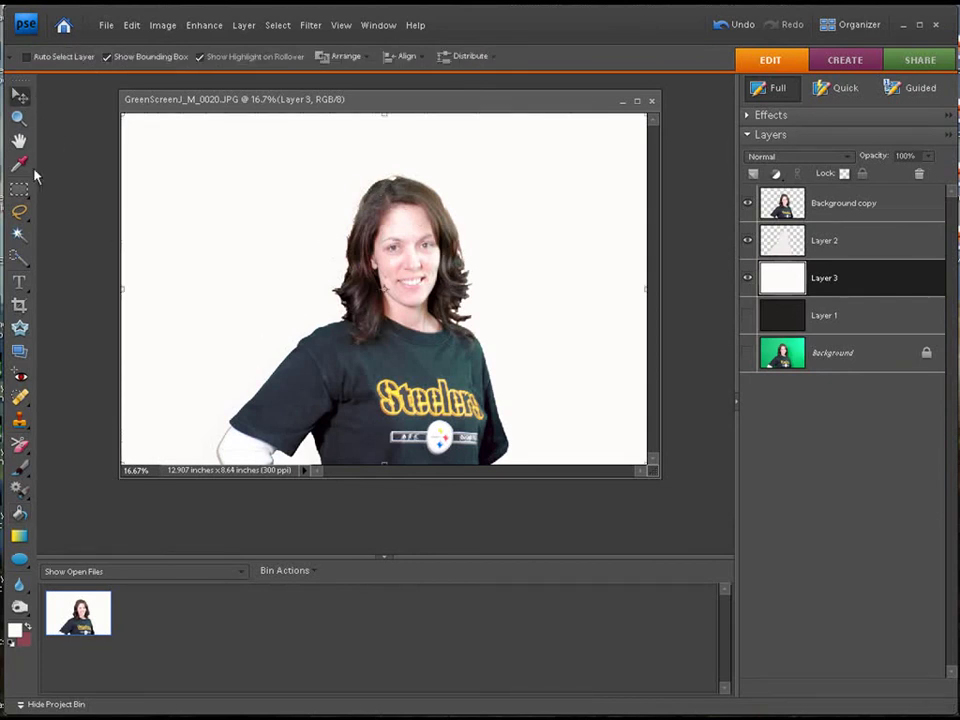
click(782, 244)
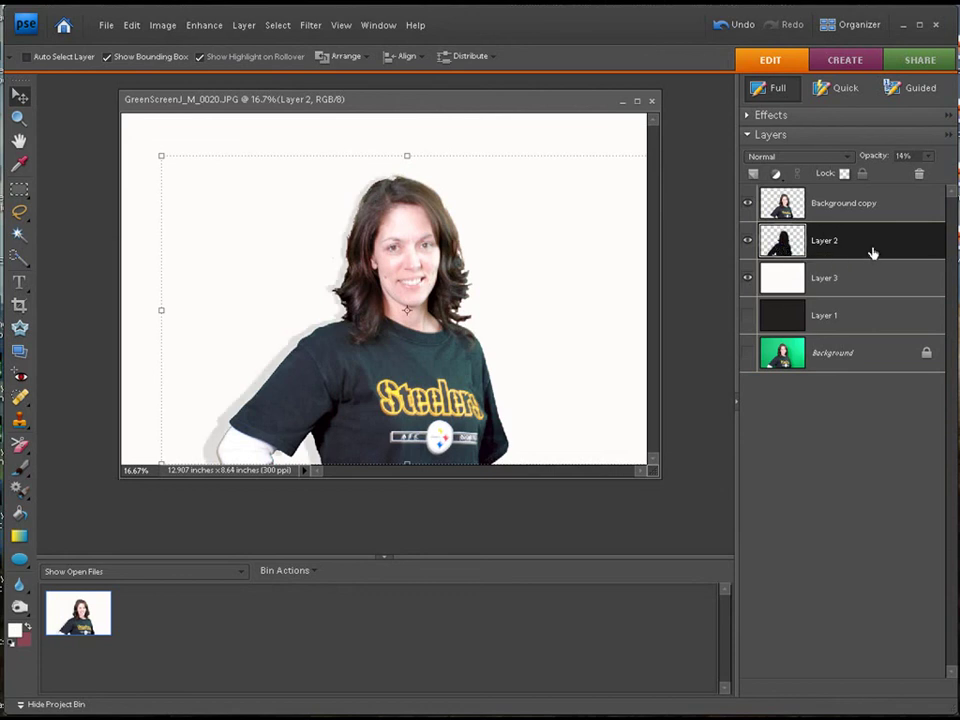
key(Delete)
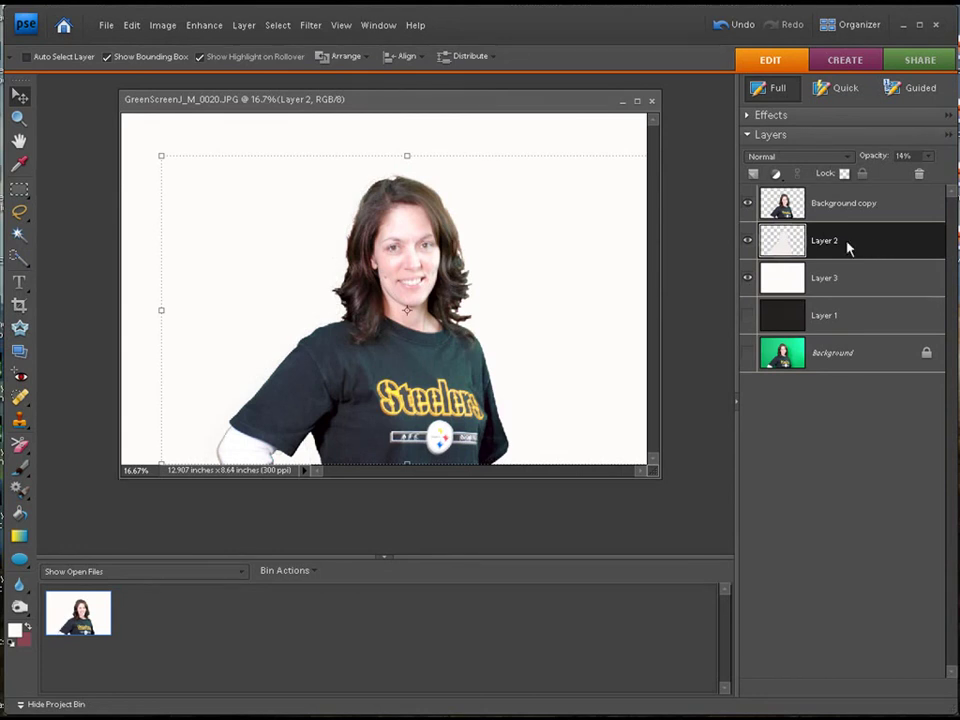
key(ctrl+z)
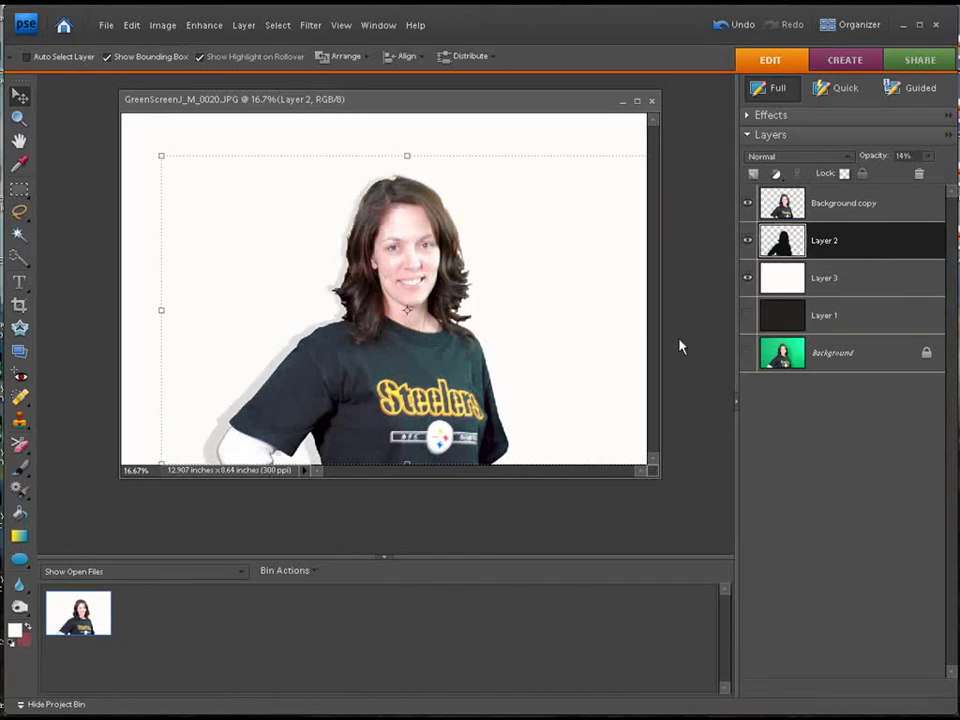
click(820, 318)
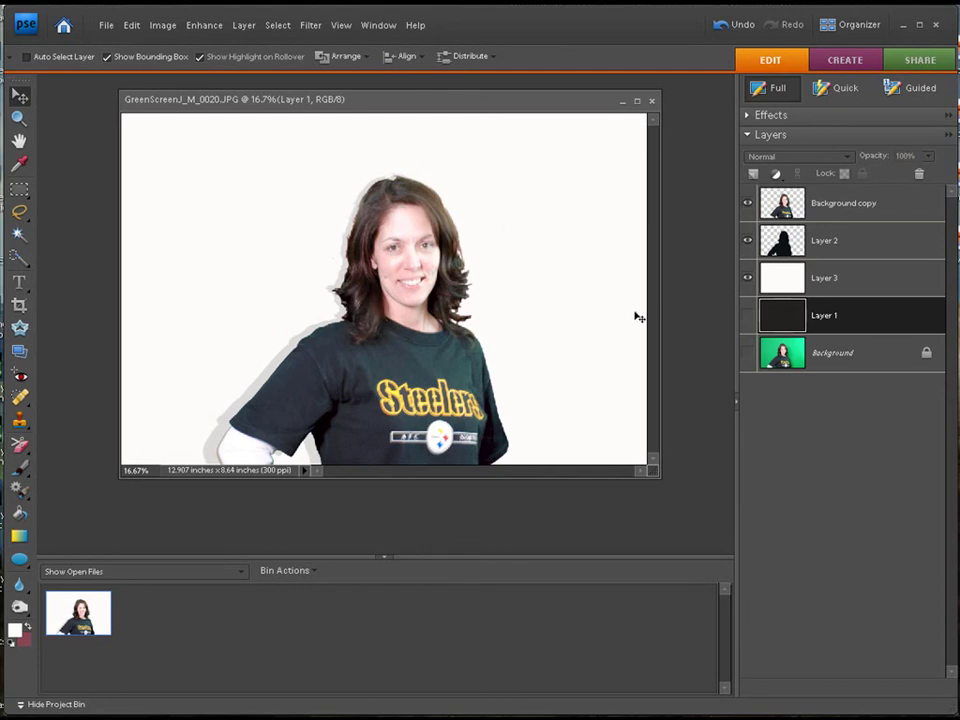
- Hide white Layer 3, show dark Layer 1, and invert Layer 2 so the silhouette turns light
click(747, 277)
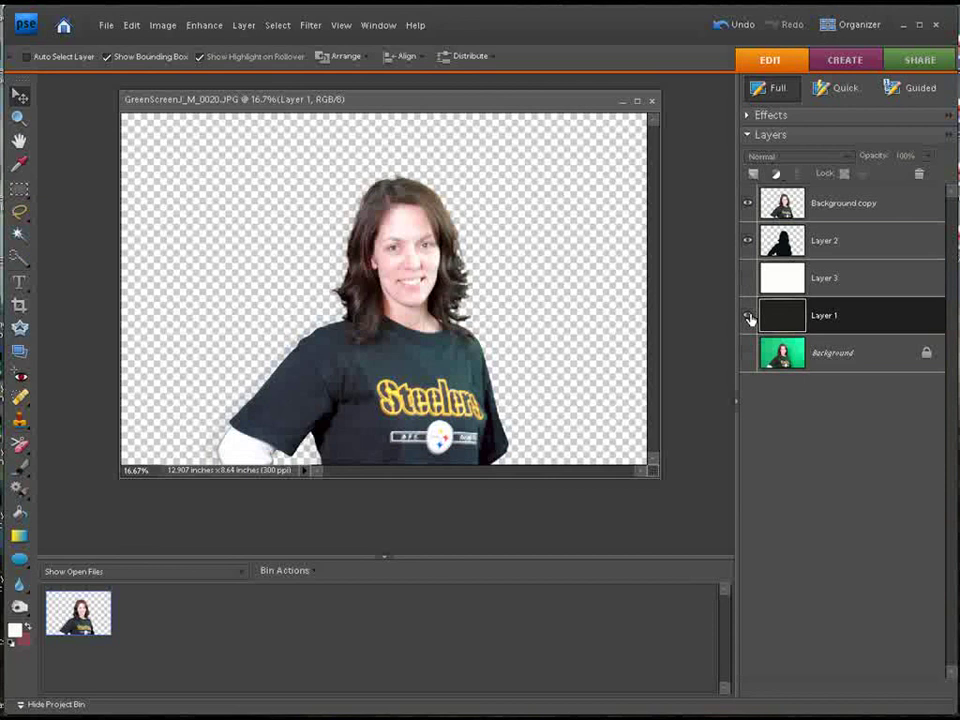
click(747, 316)
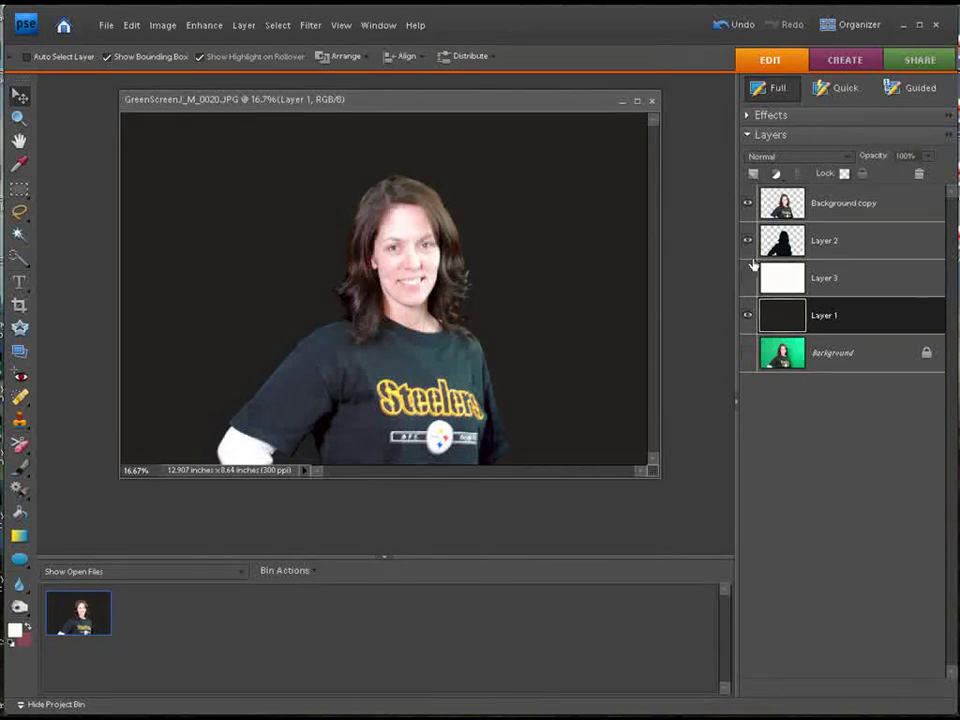
click(872, 246)
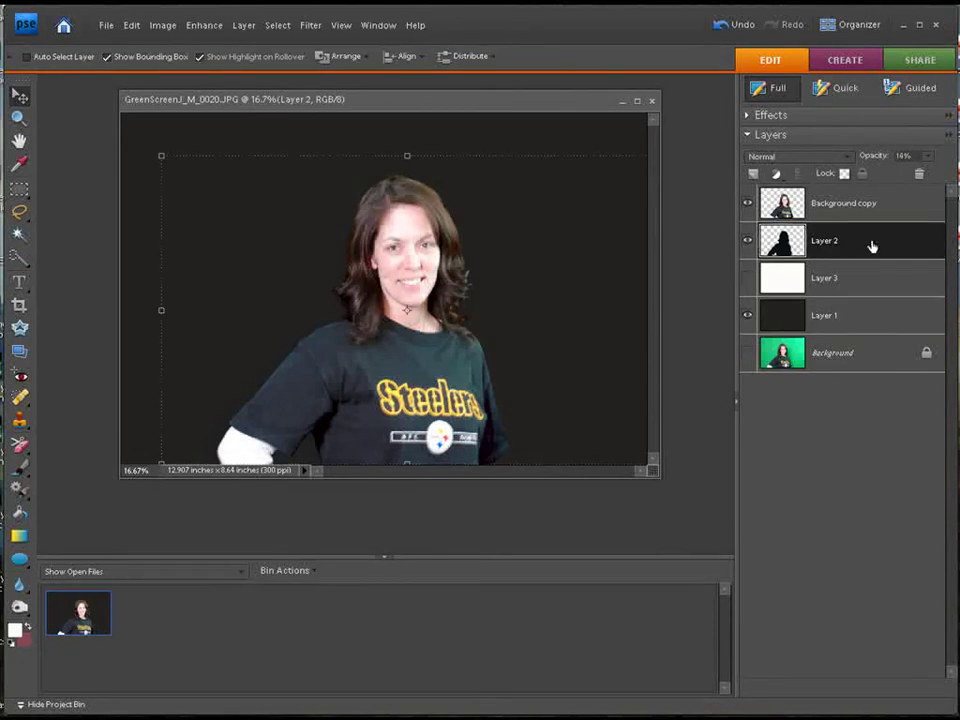
key(ctrl+i)
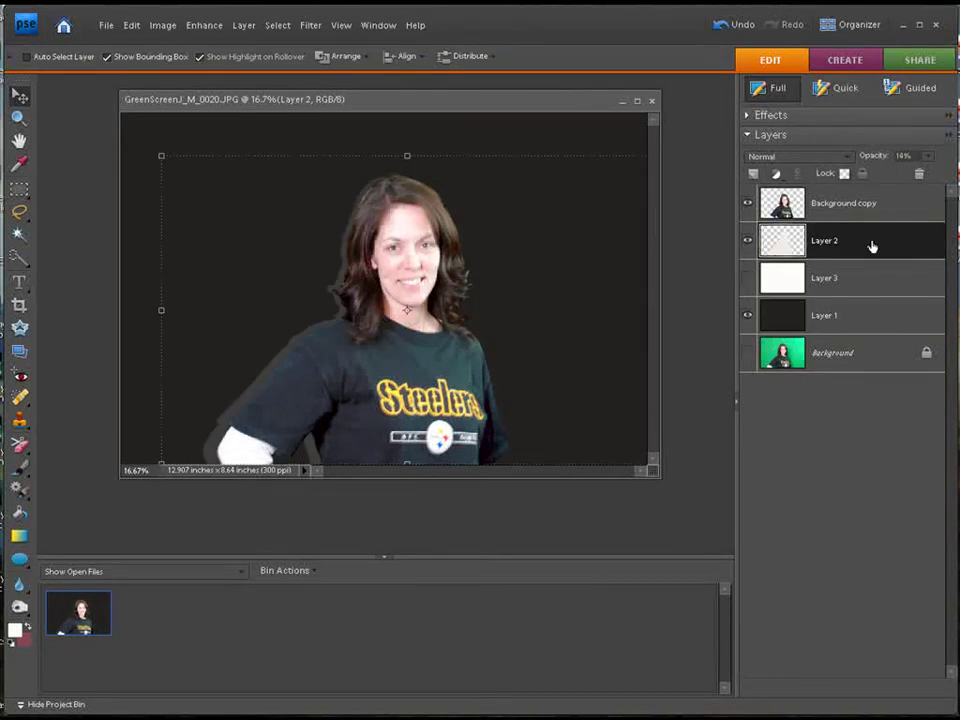
click(848, 320)
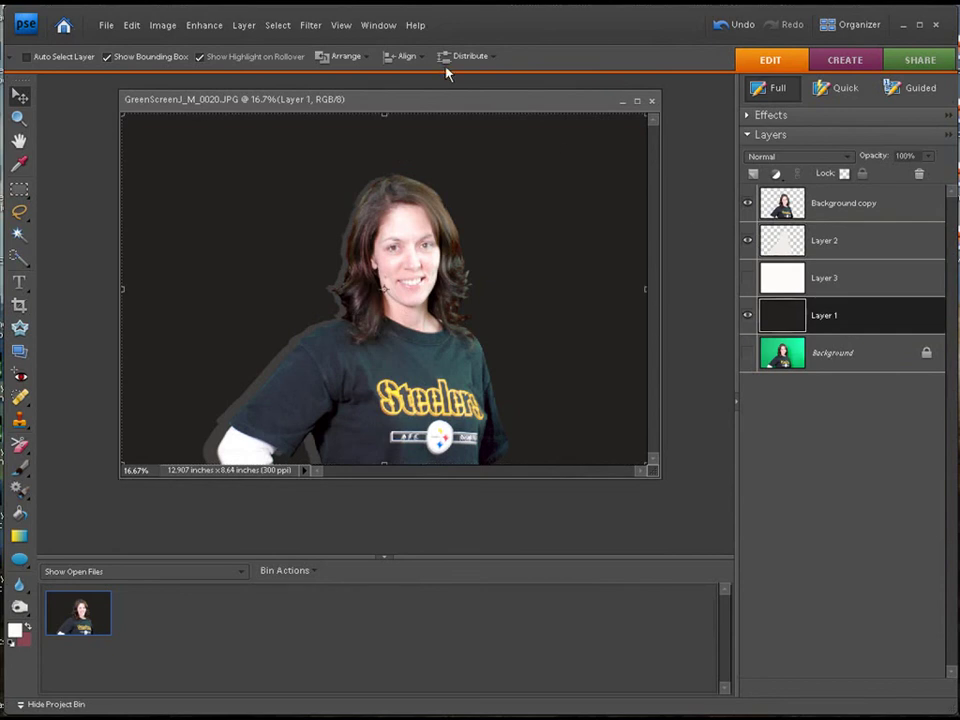
click(272, 27)
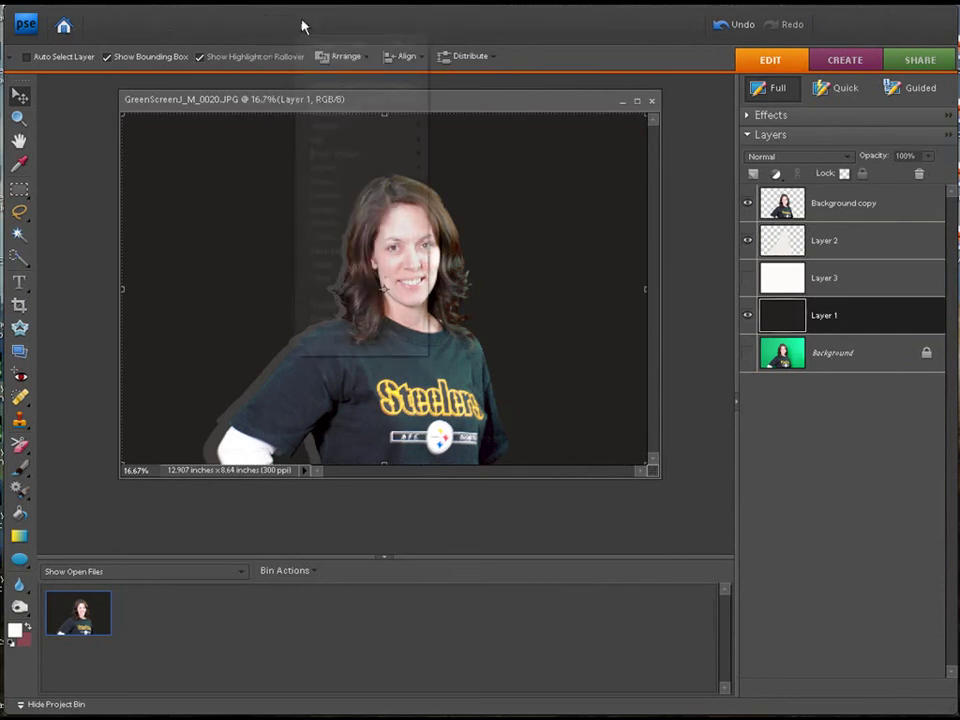
- Open Filter > Render > Lighting Effects and move the dialog aside to uncover the photo
click(308, 25)
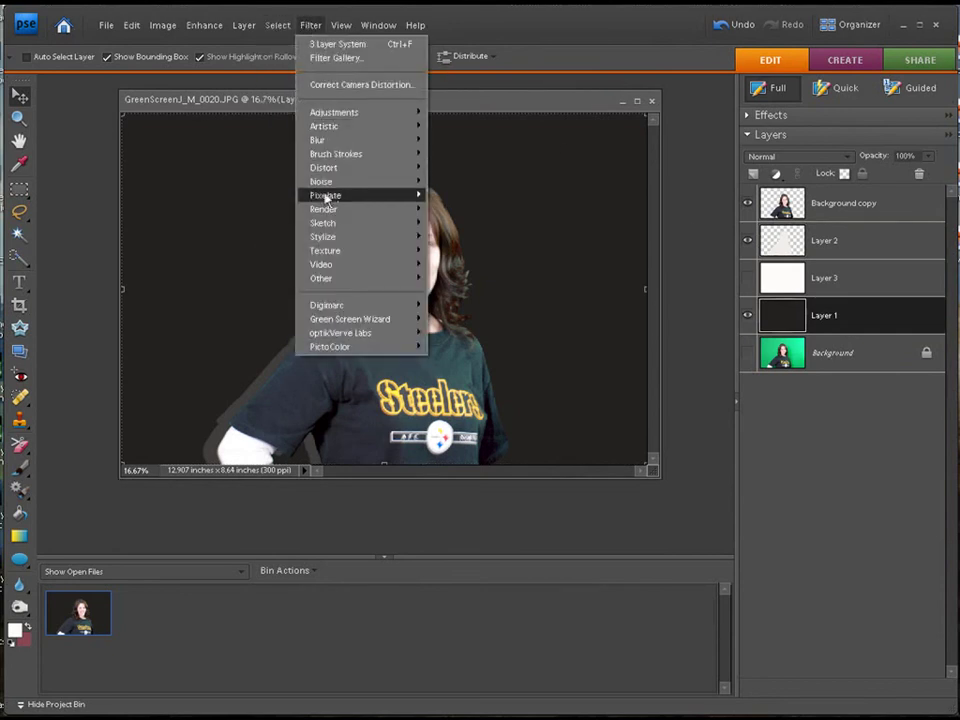
mouse_move(331, 213)
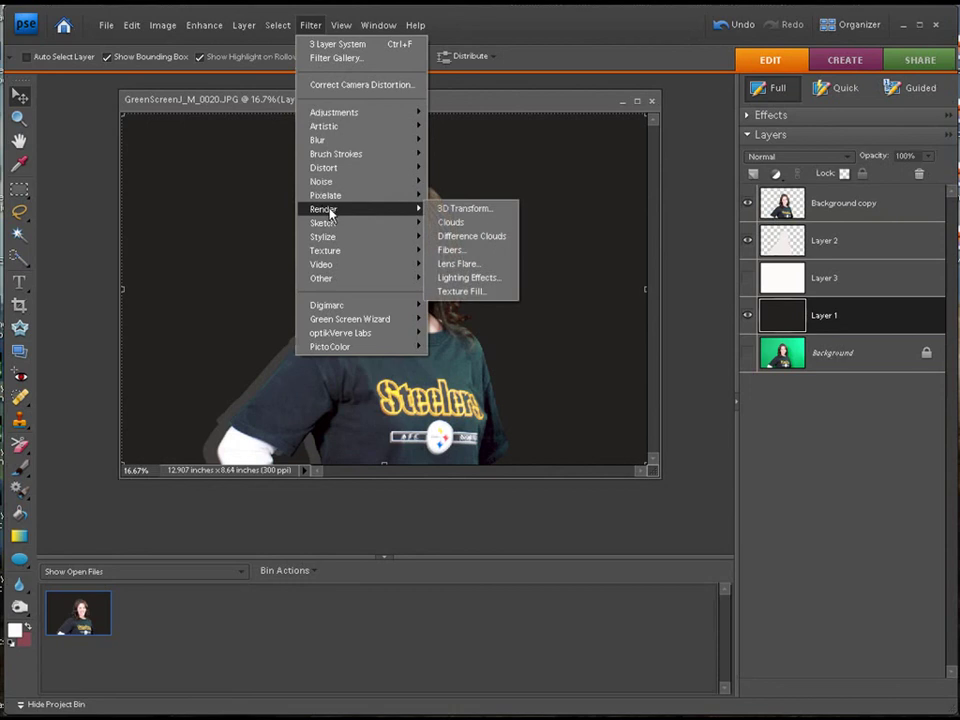
click(468, 277)
drag(510, 244, 776, 62)
- Shape, rotate and aim the Spotlight ellipse toward the upper right, with intensity 52
drag(692, 284, 720, 150)
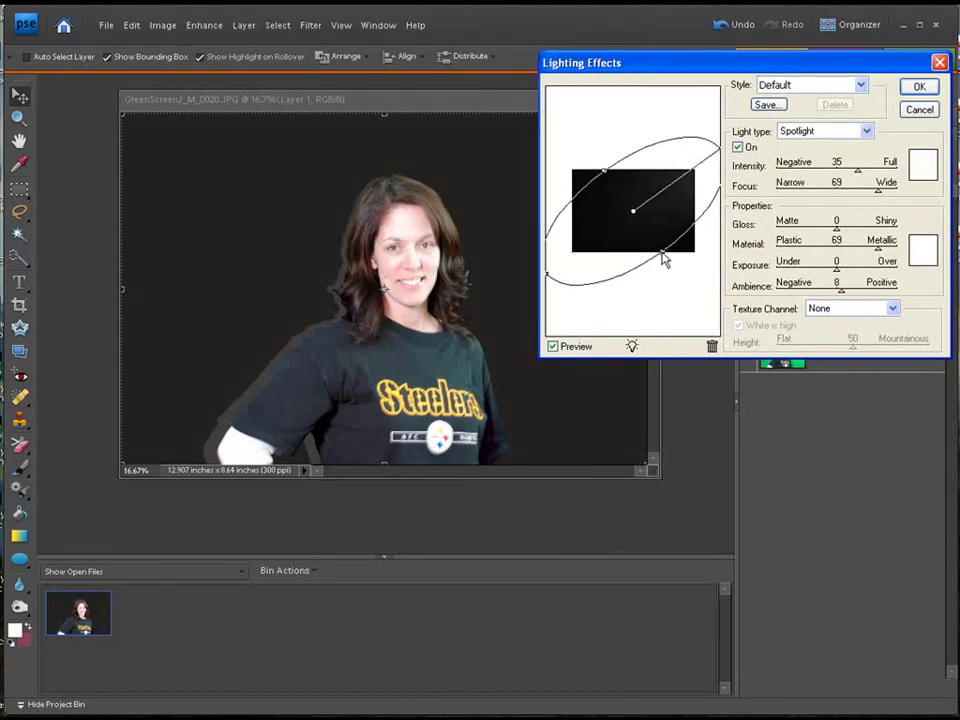
drag(663, 259, 665, 268)
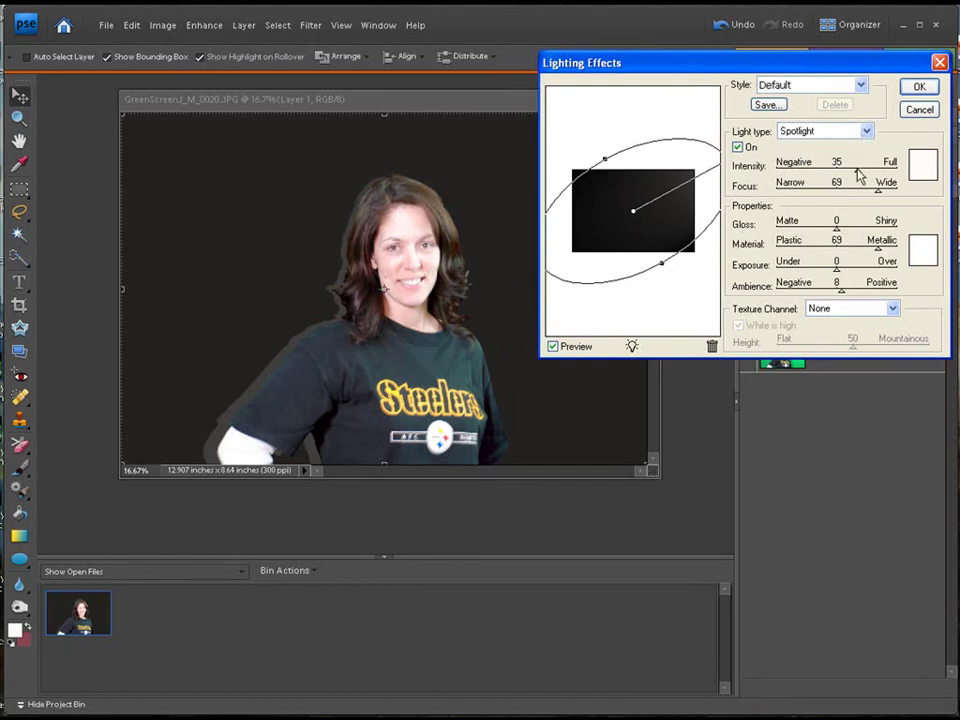
mouse_move(859, 170)
mouse_down()
mouse_move(879, 177)
mouse_move(868, 171)
mouse_up()
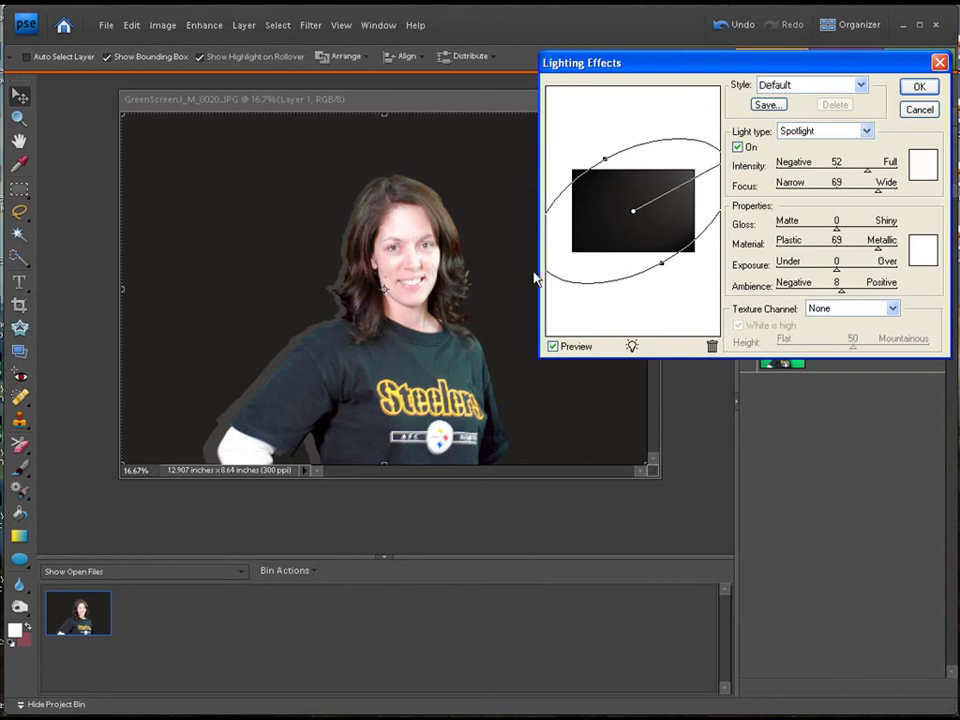
drag(660, 266, 581, 152)
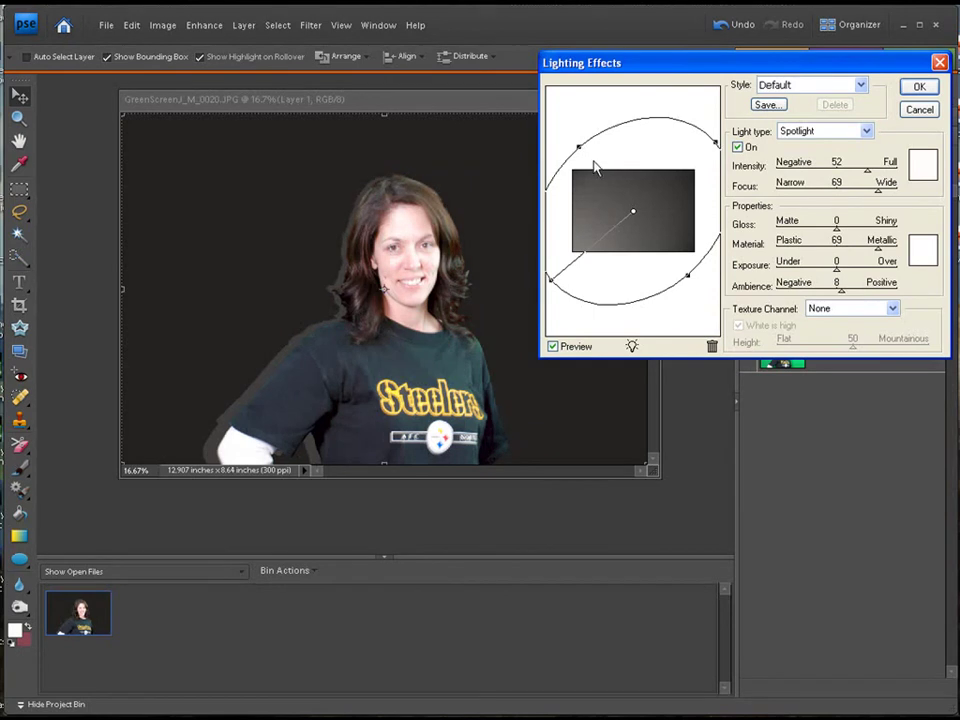
drag(636, 218, 668, 199)
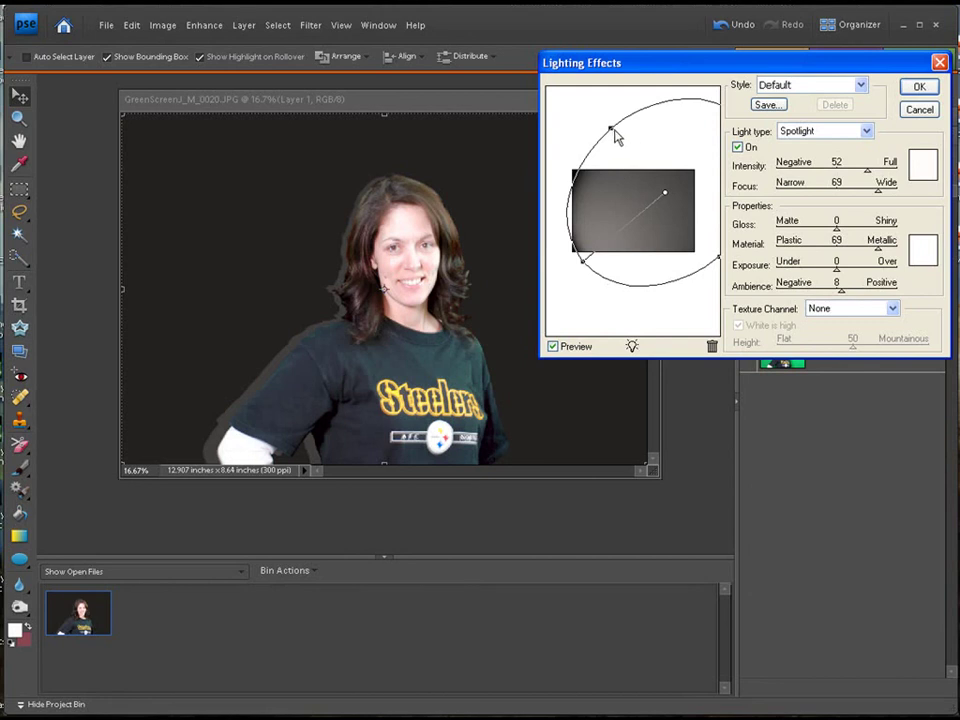
drag(613, 133, 615, 140)
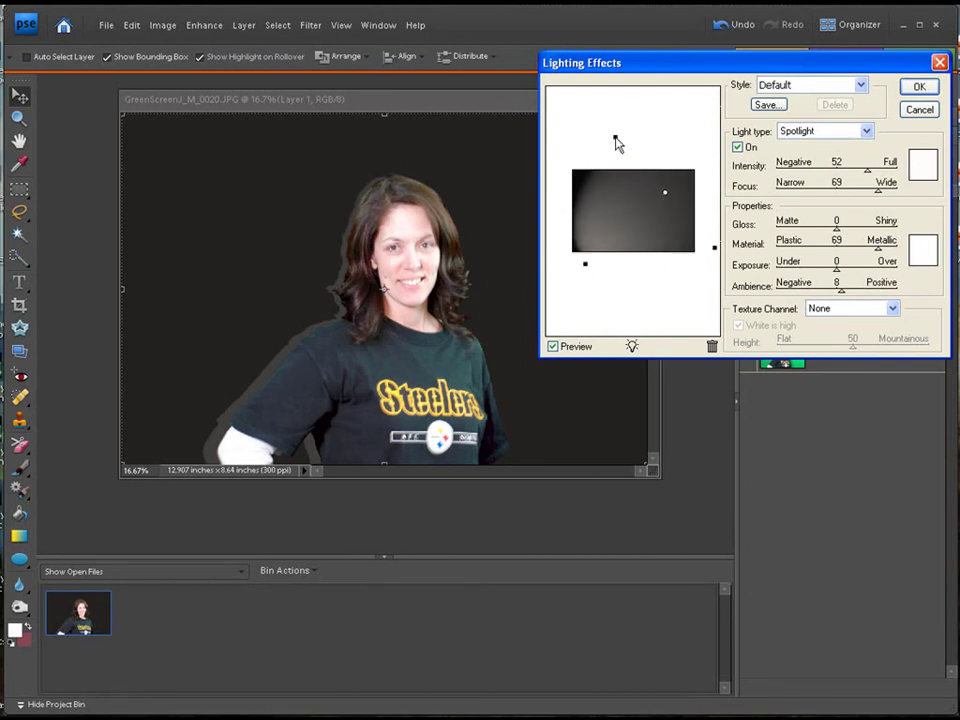
- Apply the Spotlight effect to Layer 1 and nudge the document window slightly right
click(919, 89)
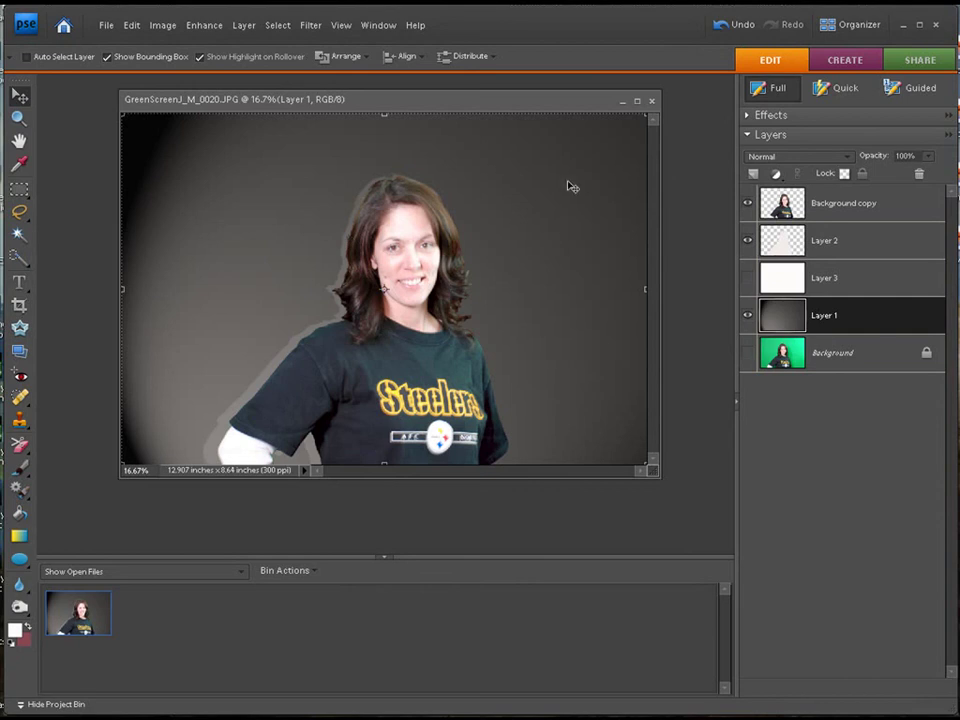
drag(541, 101, 557, 96)
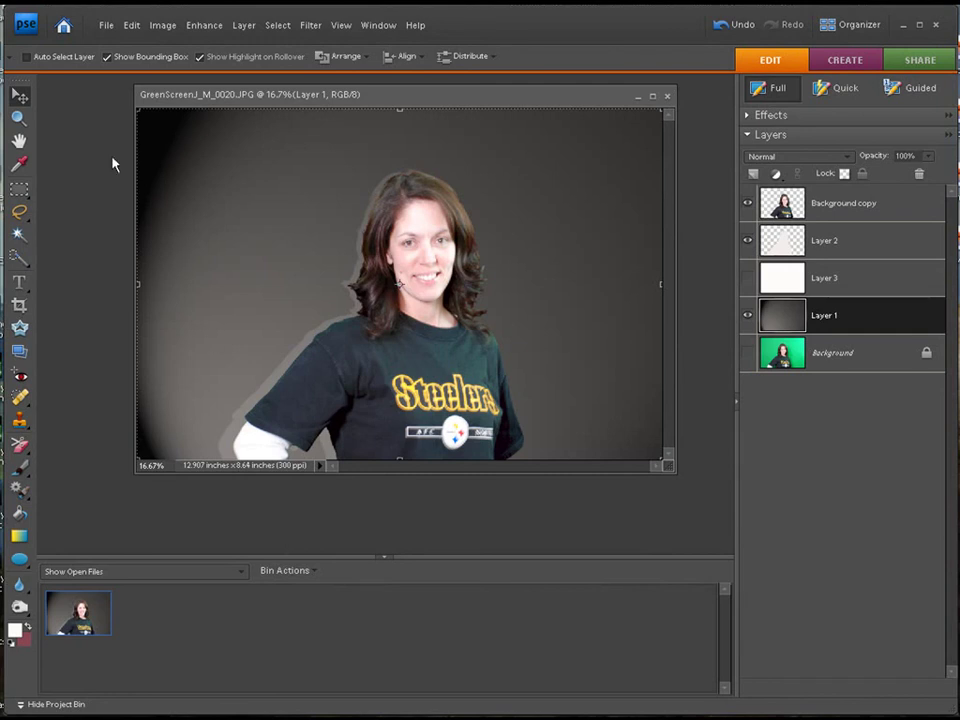
click(163, 25)
mouse_move(131, 25)
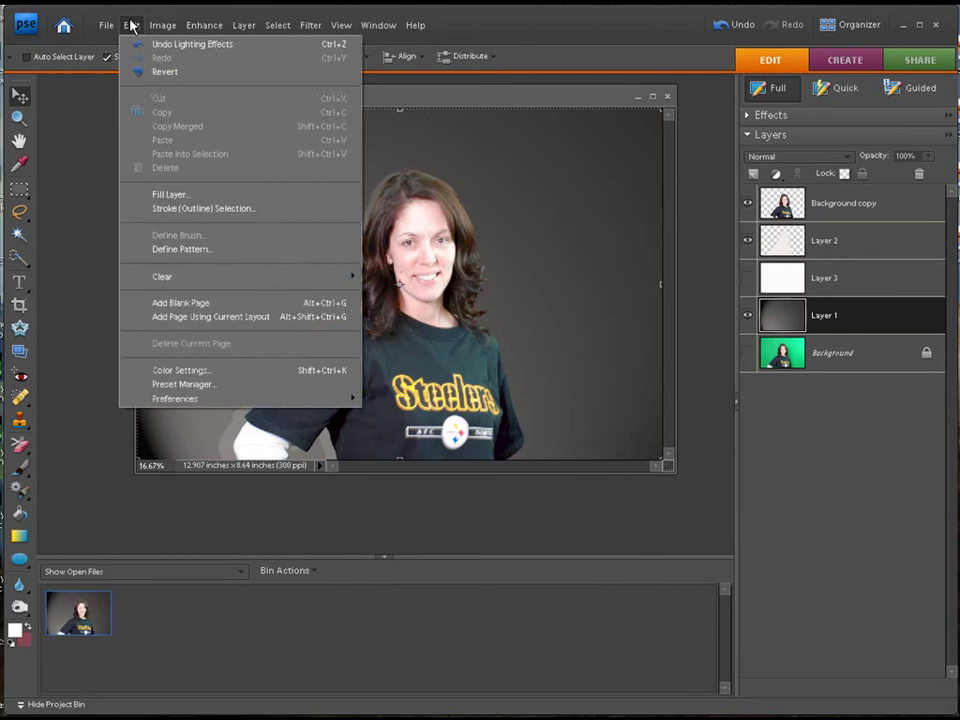
mouse_move(163, 25)
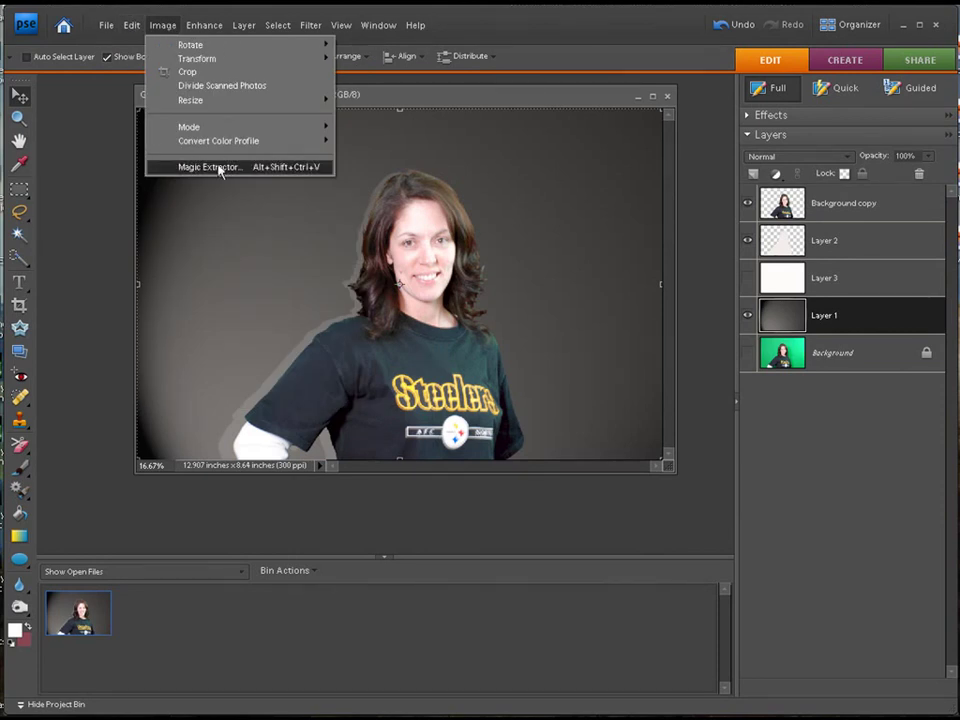
click(90, 210)
drag(397, 97, 387, 108)
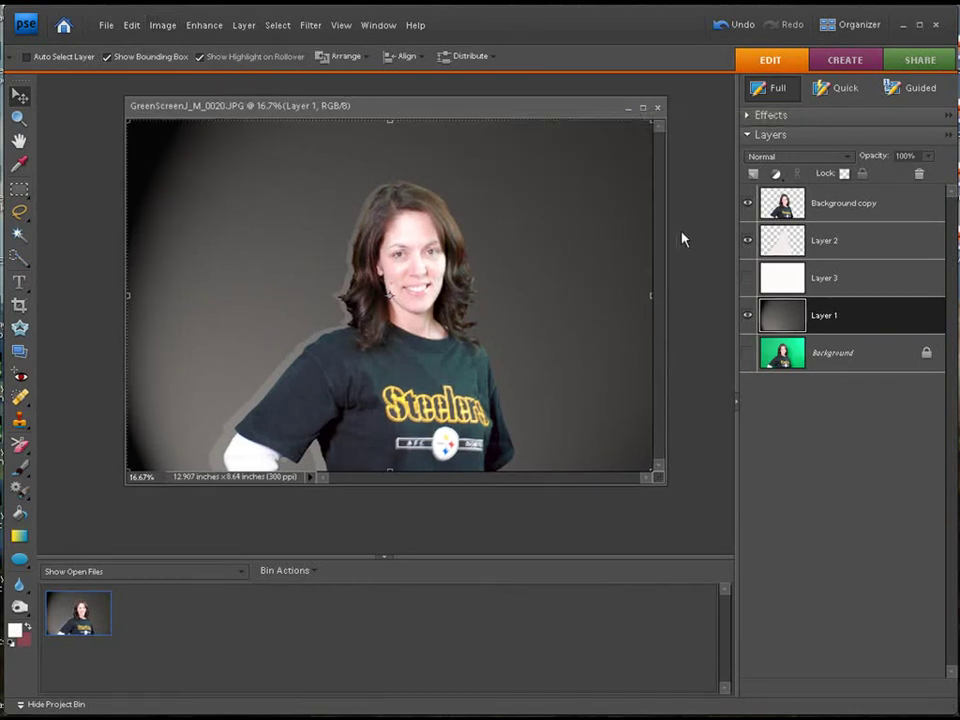